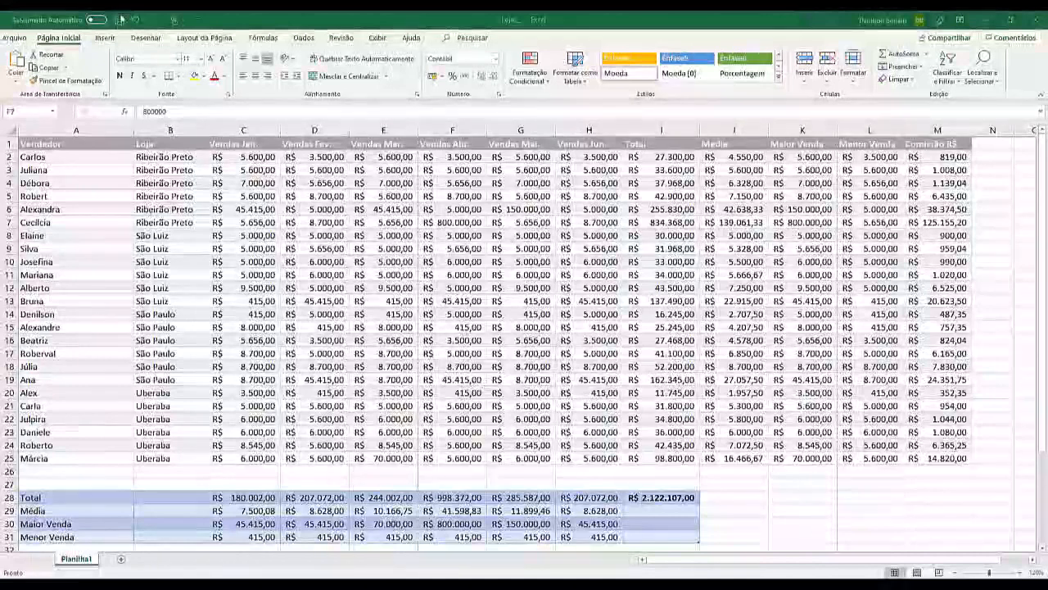
Step: Choose Microsoft Print to PDF as the printer with Imprimir Planilhas Ativas as the print scope, and return to the worksheet
left_click(15, 39)
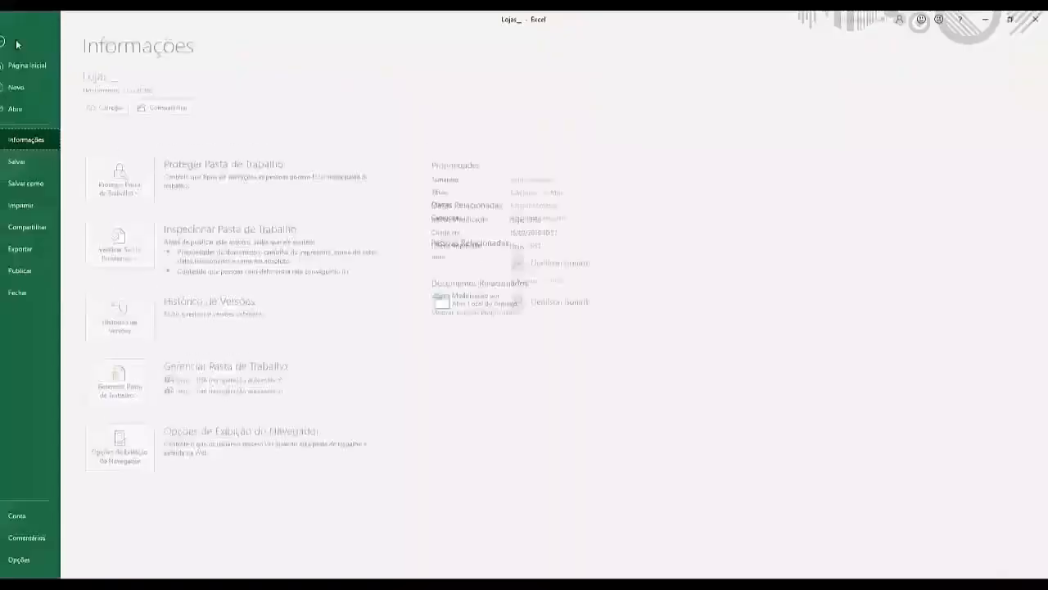
left_click(41, 207)
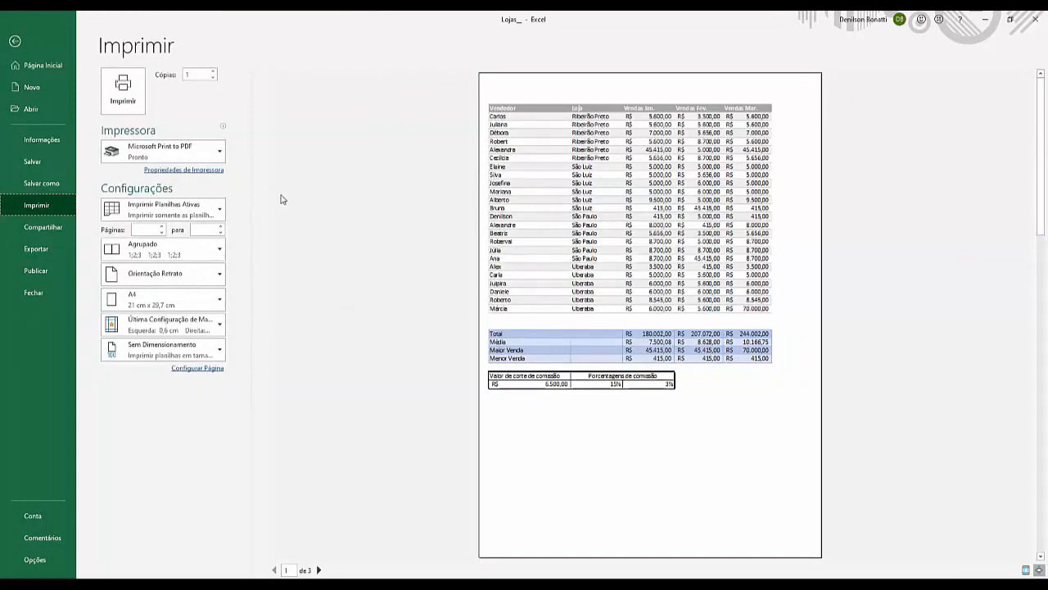
left_click(220, 151)
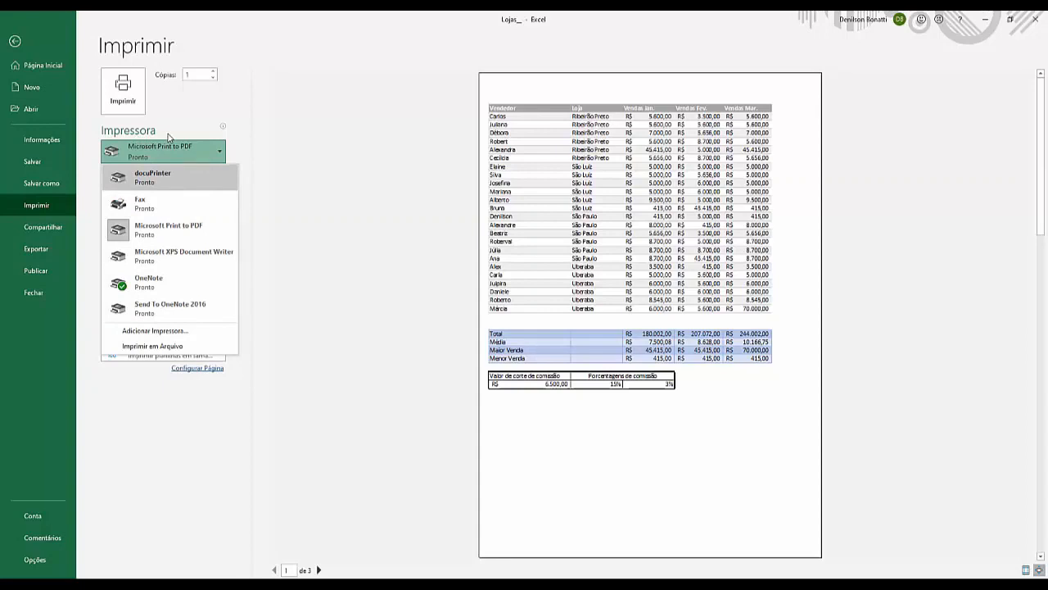
mouse_move(191, 236)
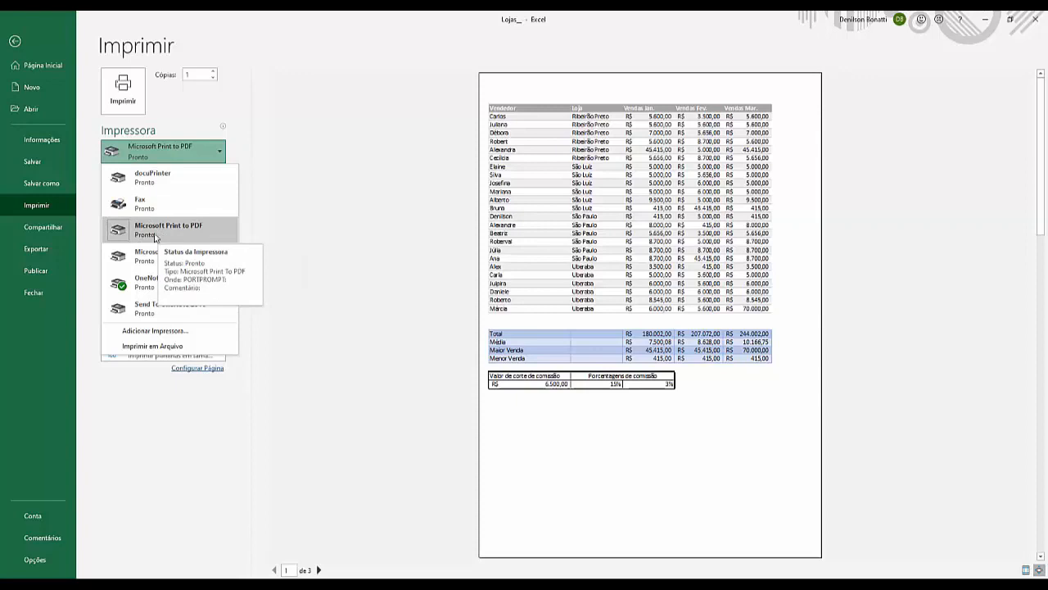
left_click(182, 232)
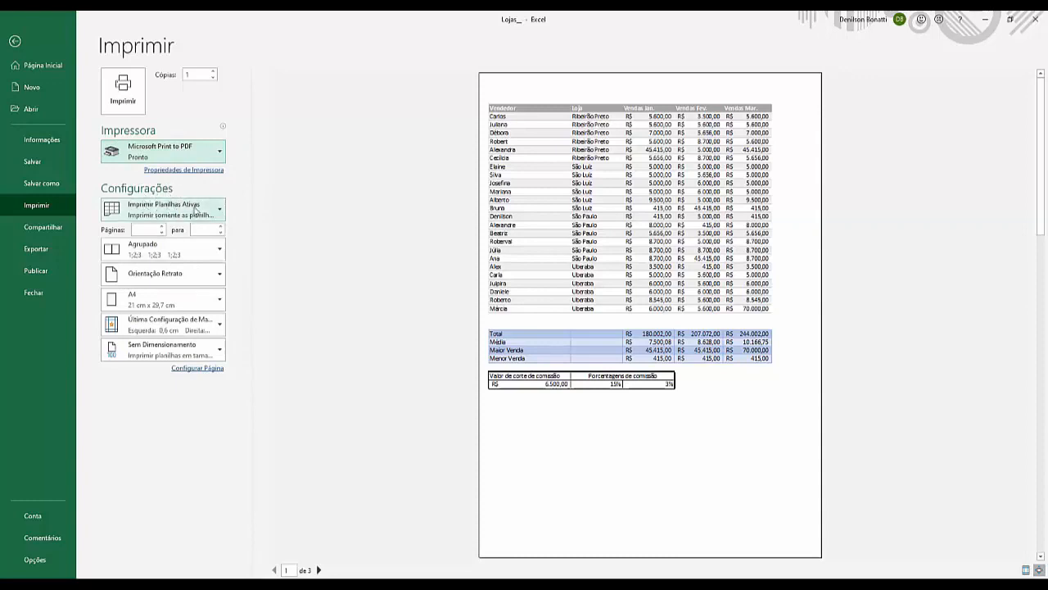
left_click(222, 211)
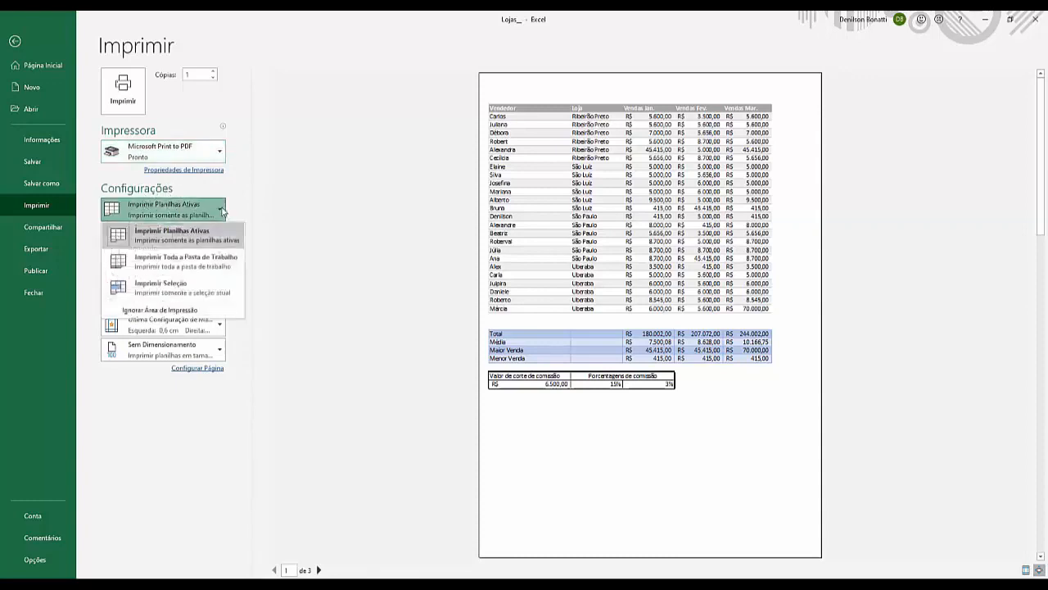
left_click(189, 235)
key("Escape")
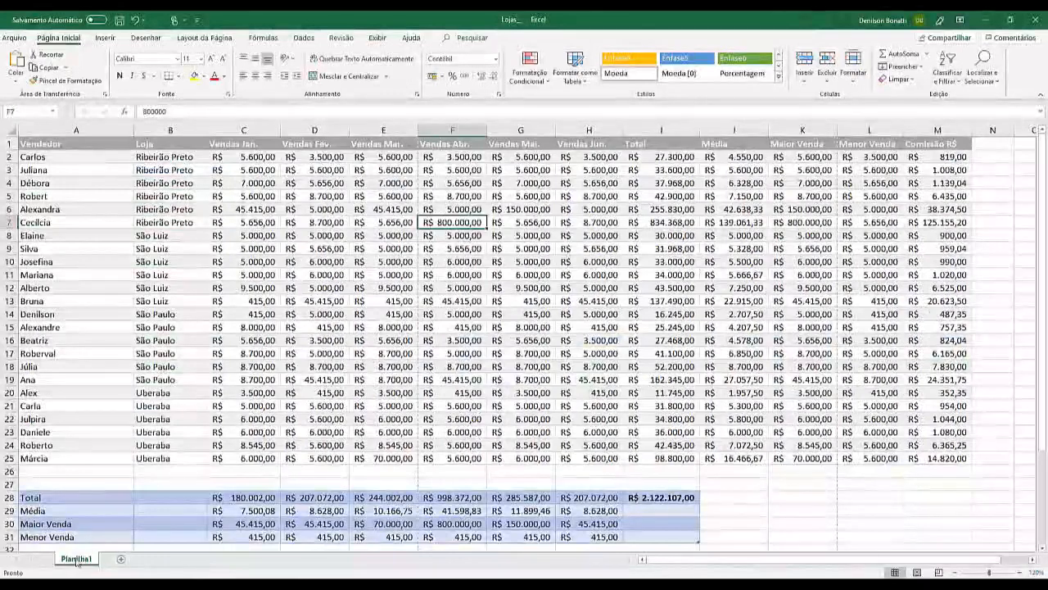
Step: Add a new worksheet named Teste and enter the text "Teste" in its cell A1
left_click(121, 562)
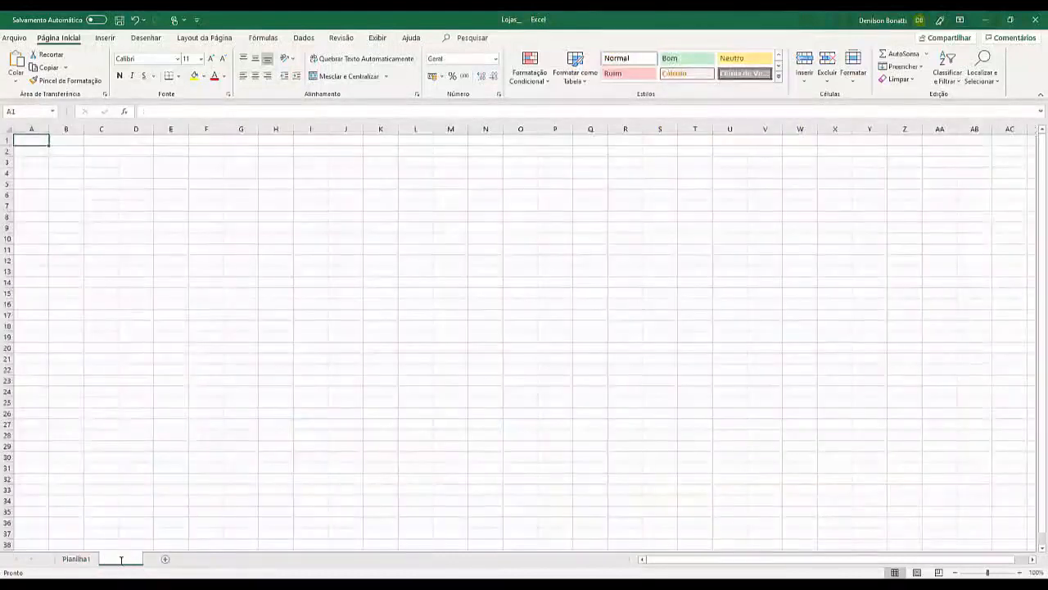
type("Teste")
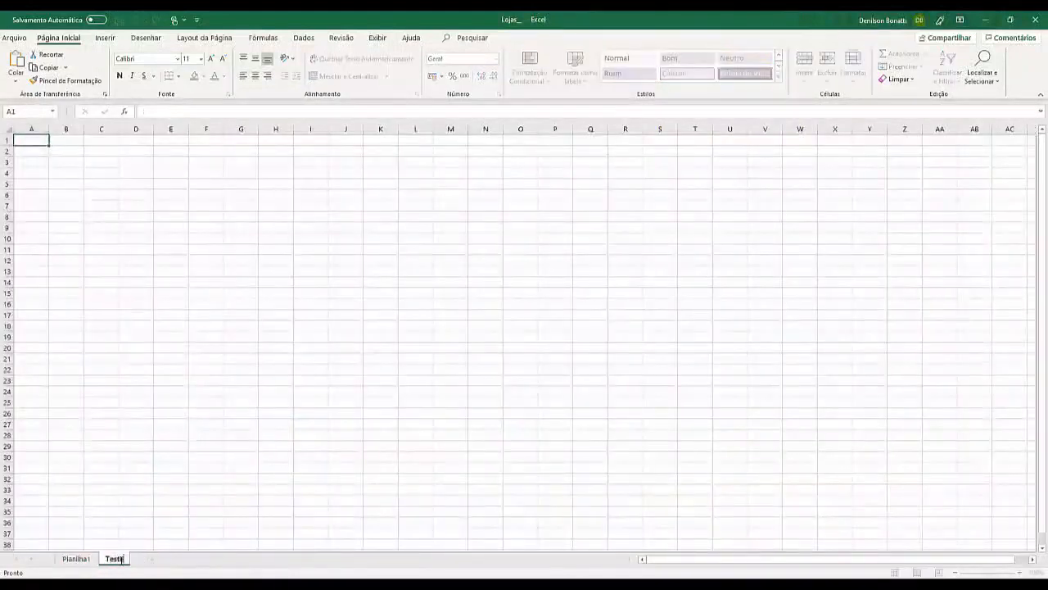
key("Return")
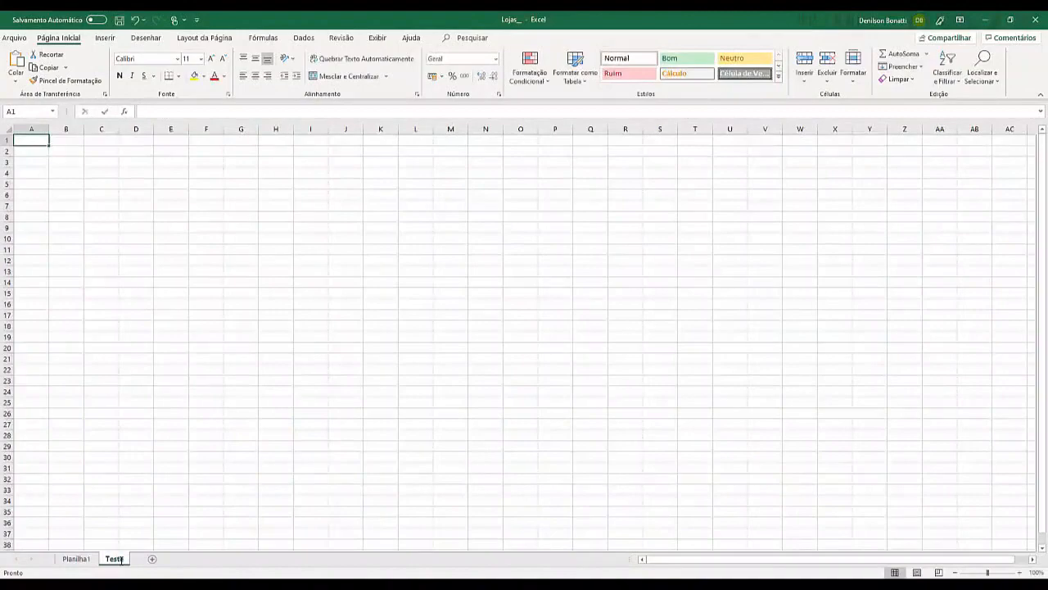
type("Teste")
key("Return")
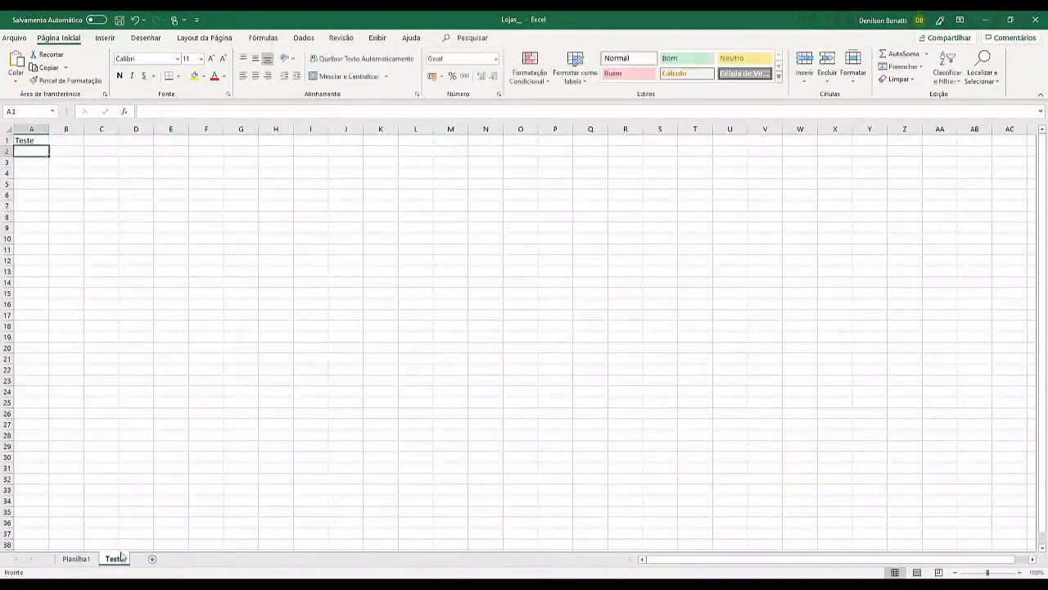
Step: Return to the Planilha1 sheet and display its print preview
left_click(76, 558)
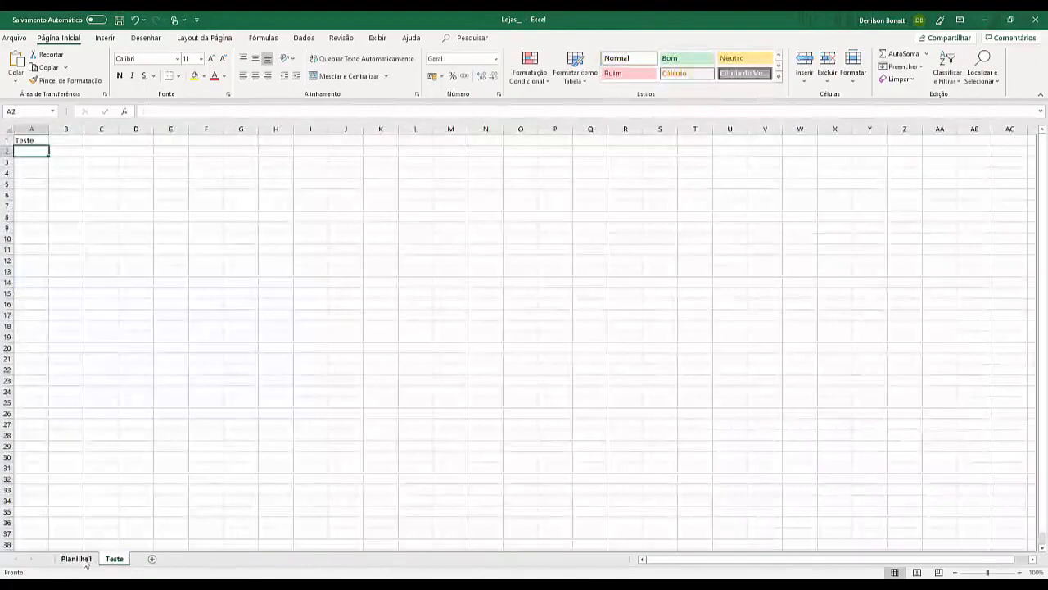
left_click(76, 558)
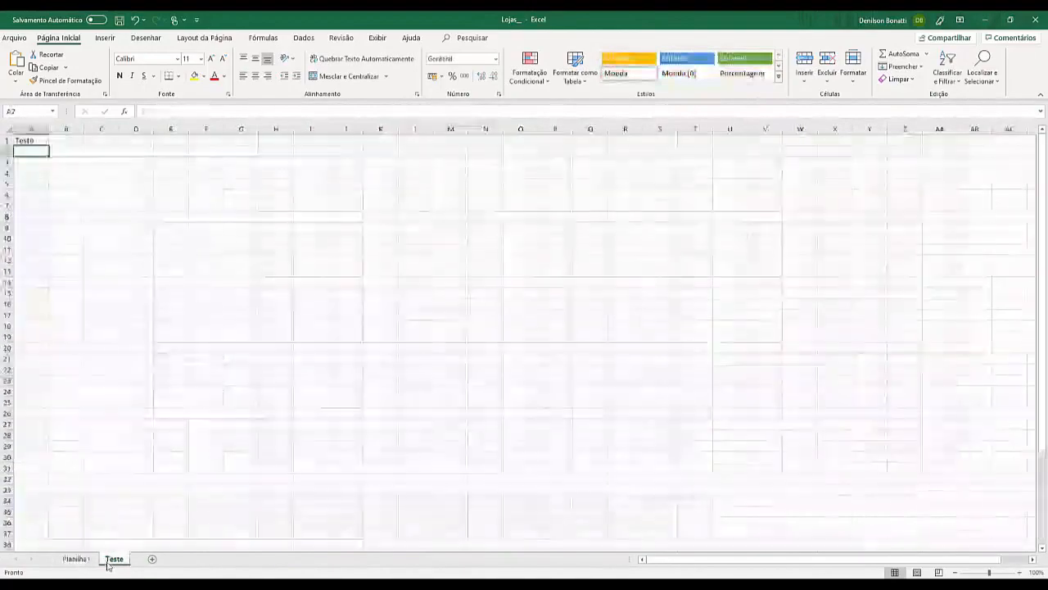
left_click(78, 559)
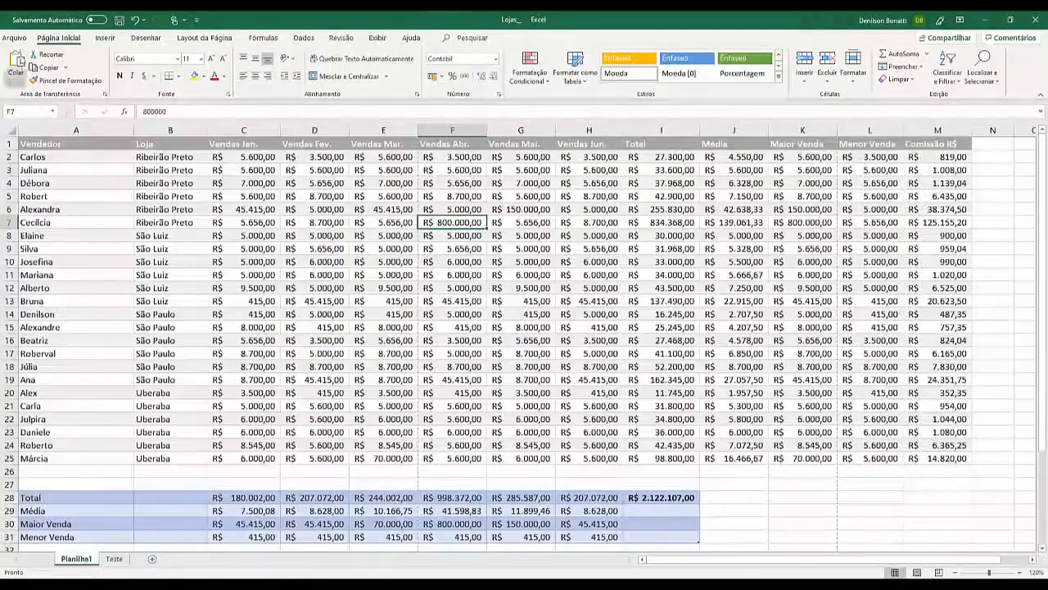
left_click(14, 38)
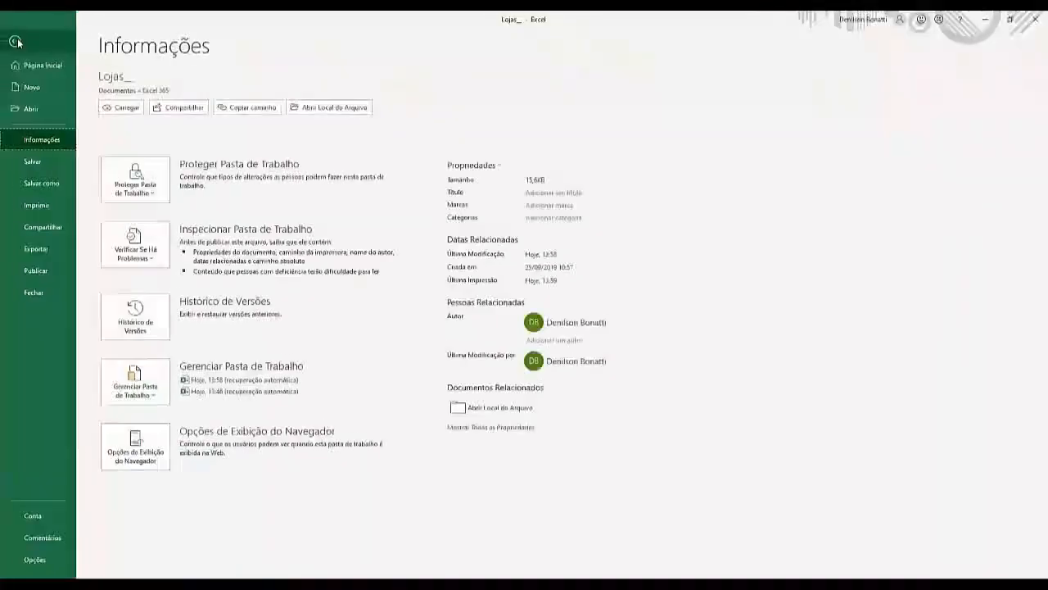
left_click(35, 205)
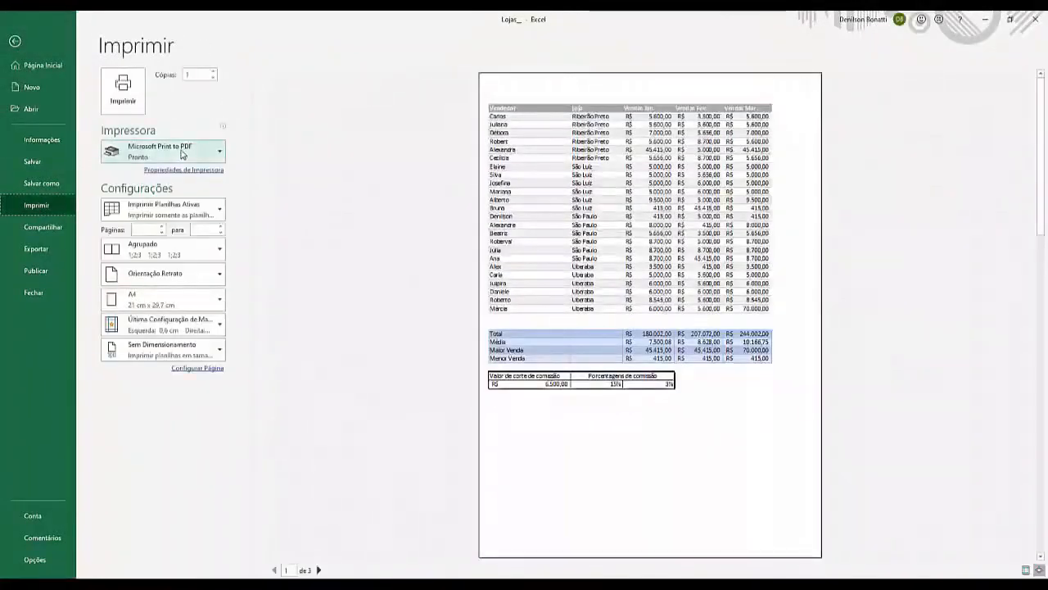
Step: Set the print scope to Imprimir Toda a Pasta de Trabalho and look through the preview up to the last page
left_click(206, 213)
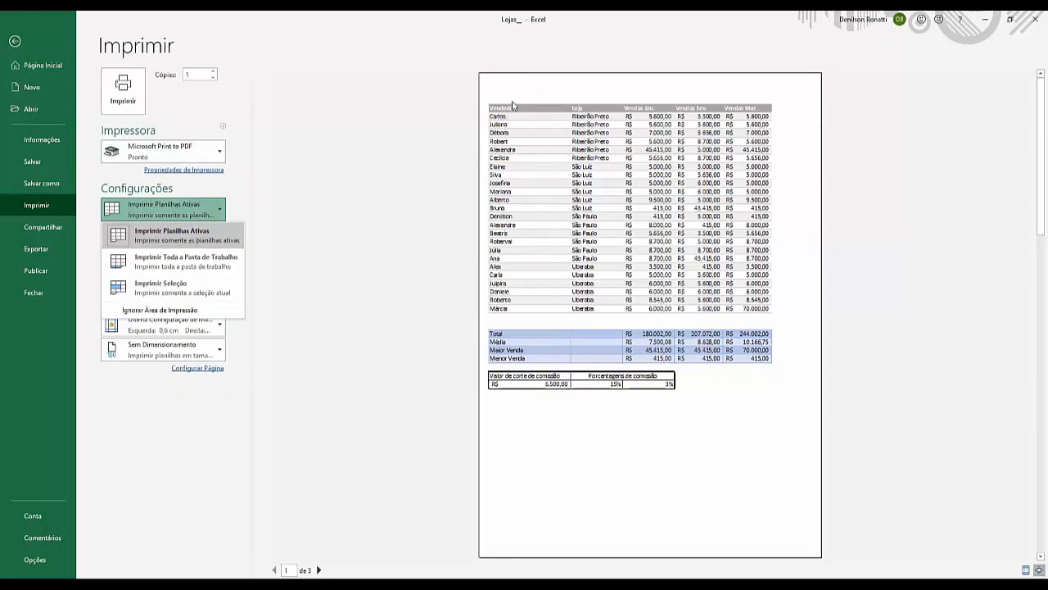
left_click(199, 264)
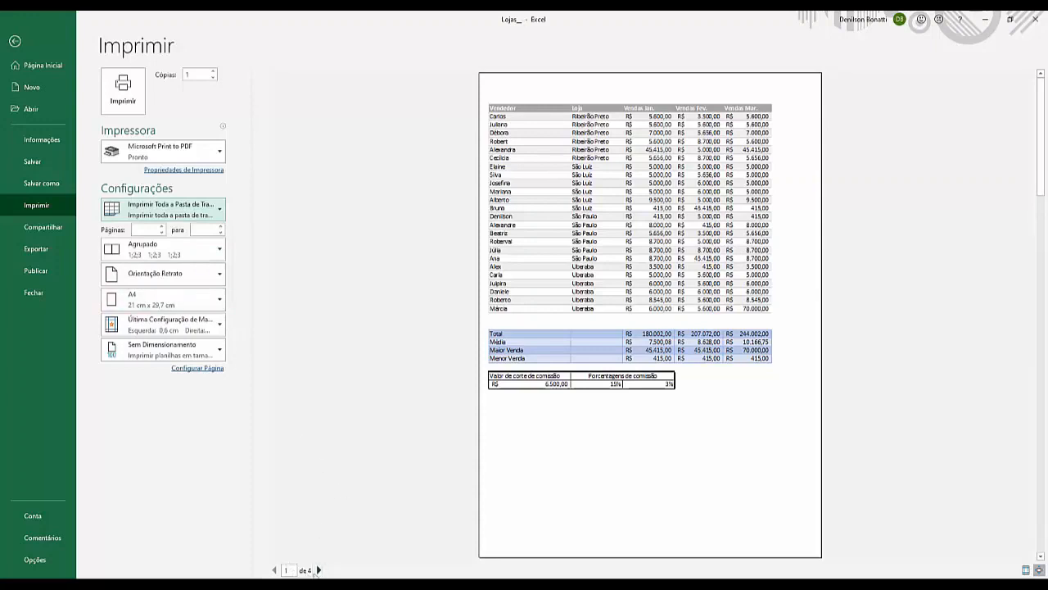
left_click(320, 571)
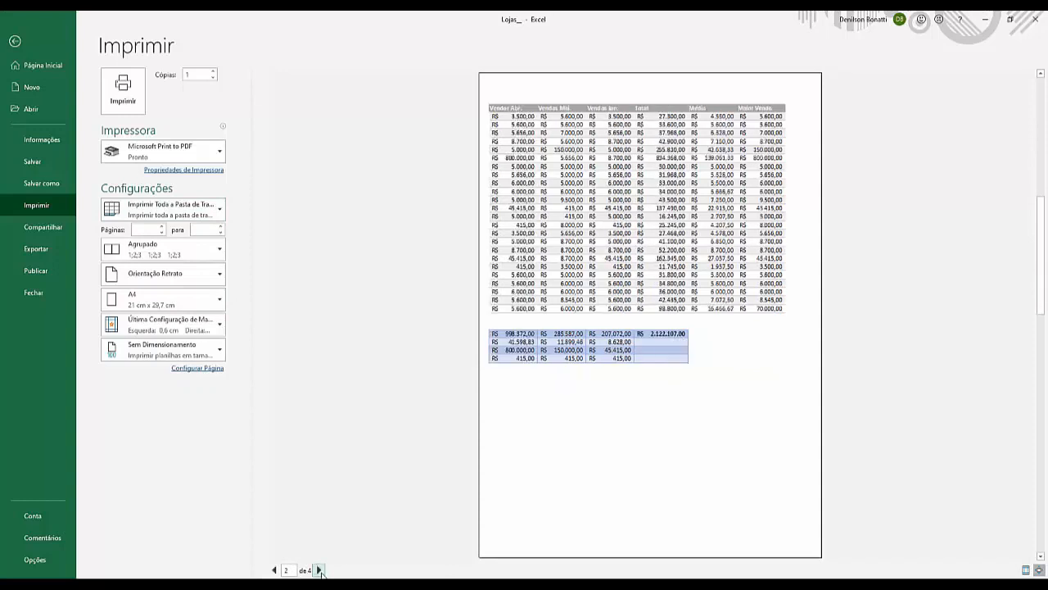
left_click(320, 570)
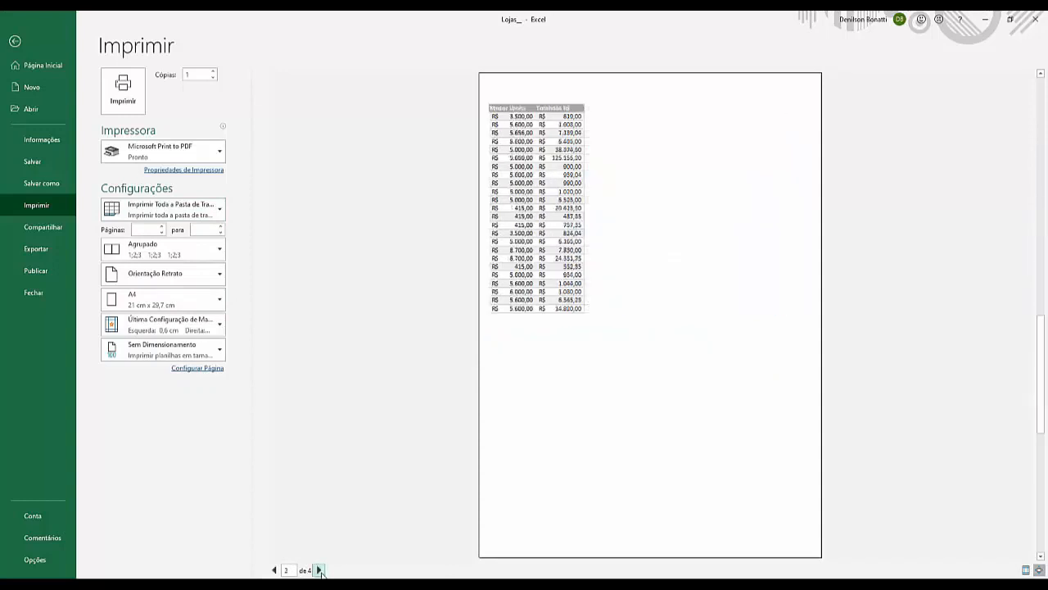
left_click(320, 571)
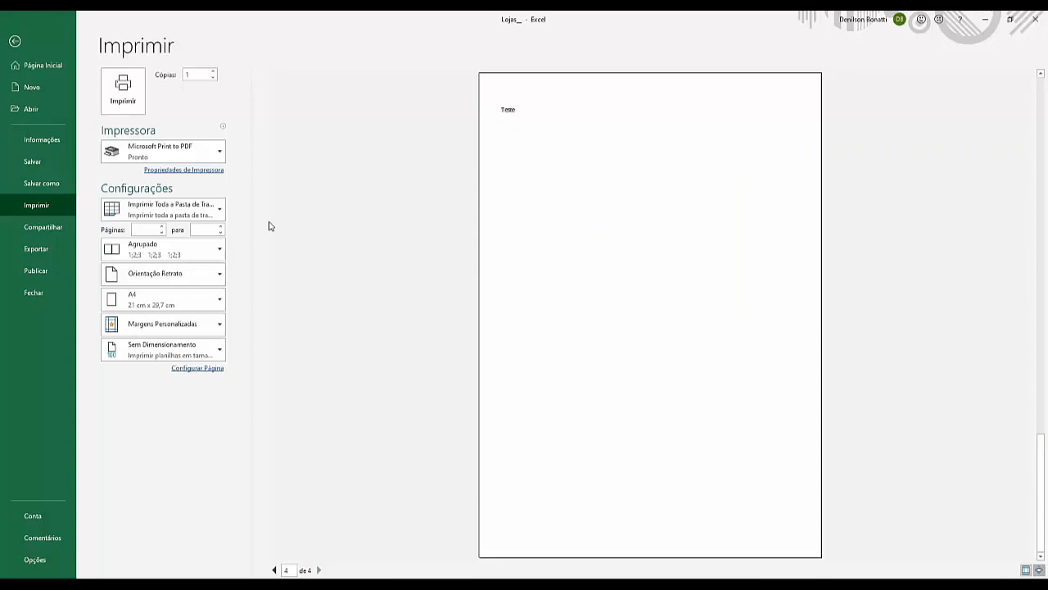
Step: Set the print scope back to Imprimir Planilhas Ativas and return to the Planilha1 worksheet
left_click(210, 211)
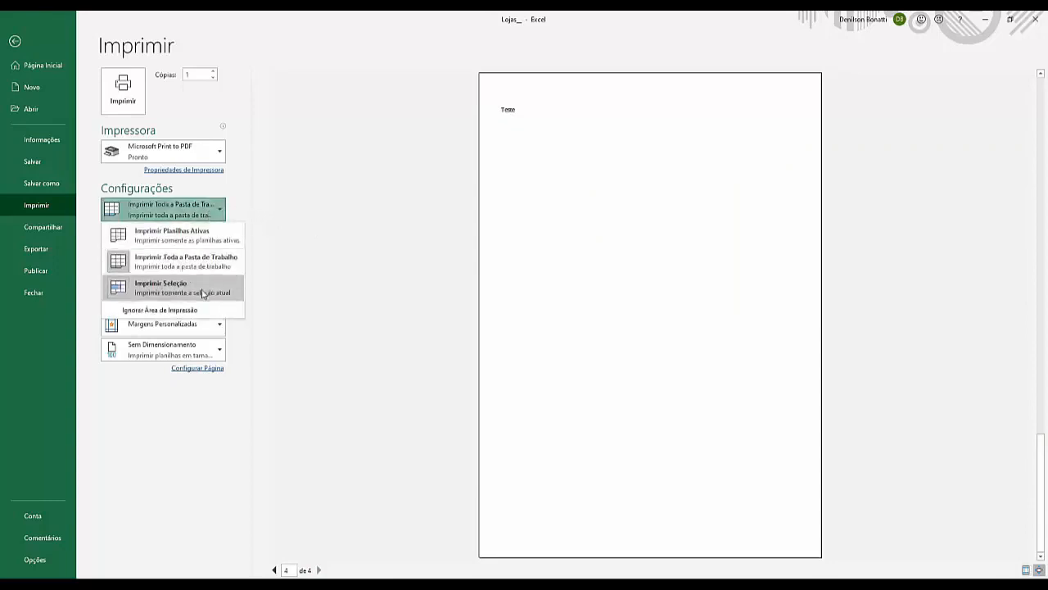
left_click(224, 241)
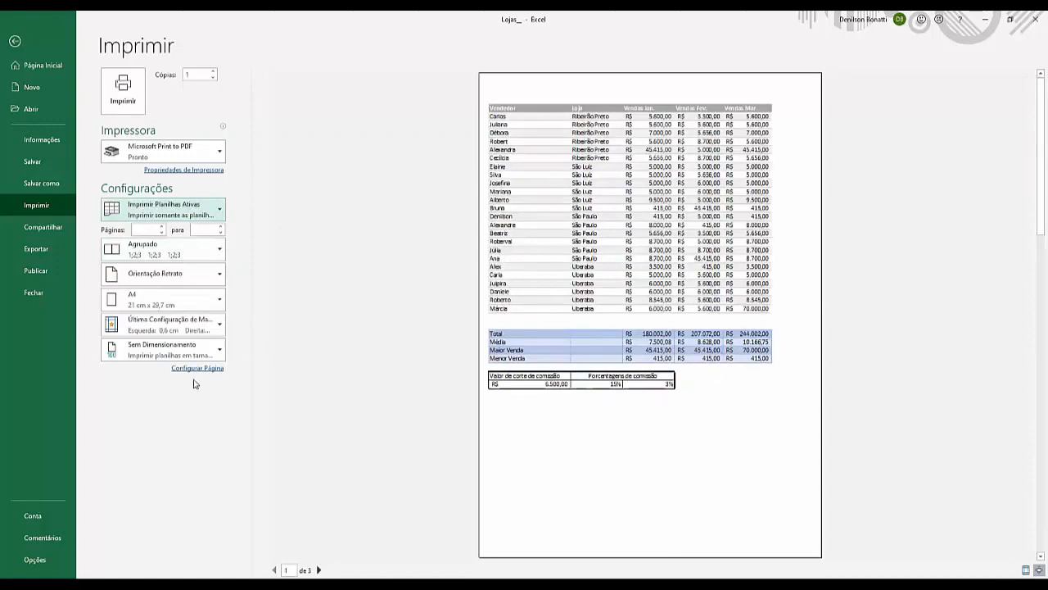
key("Escape")
Step: With cells A28:I34 selected, set the print scope to Imprimir Tabela Selecionada and look through its preview pages
scroll(107, 477, "down", 2)
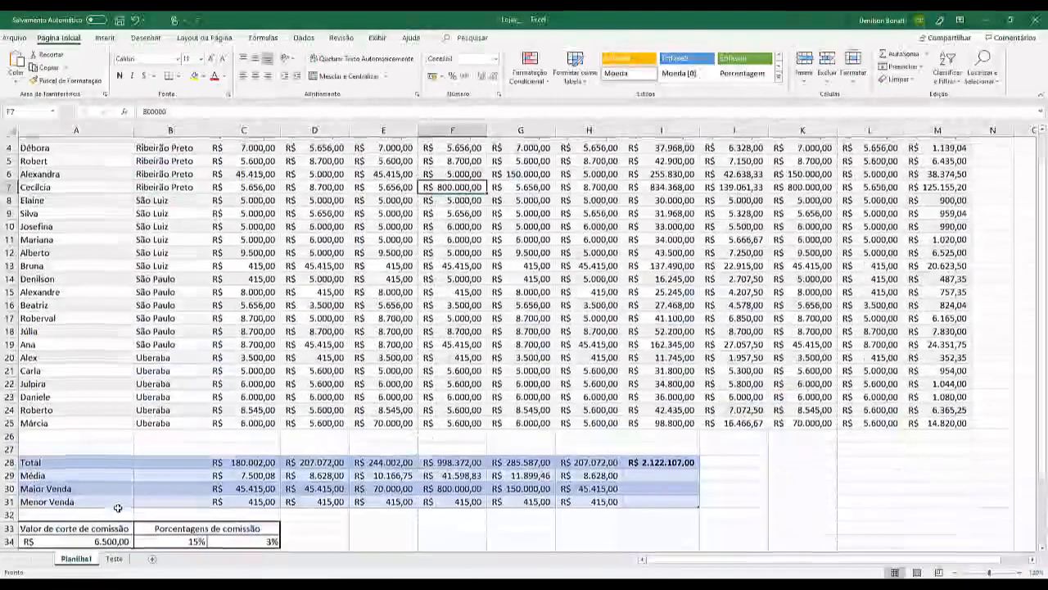
left_click_drag(53, 419, 647, 490)
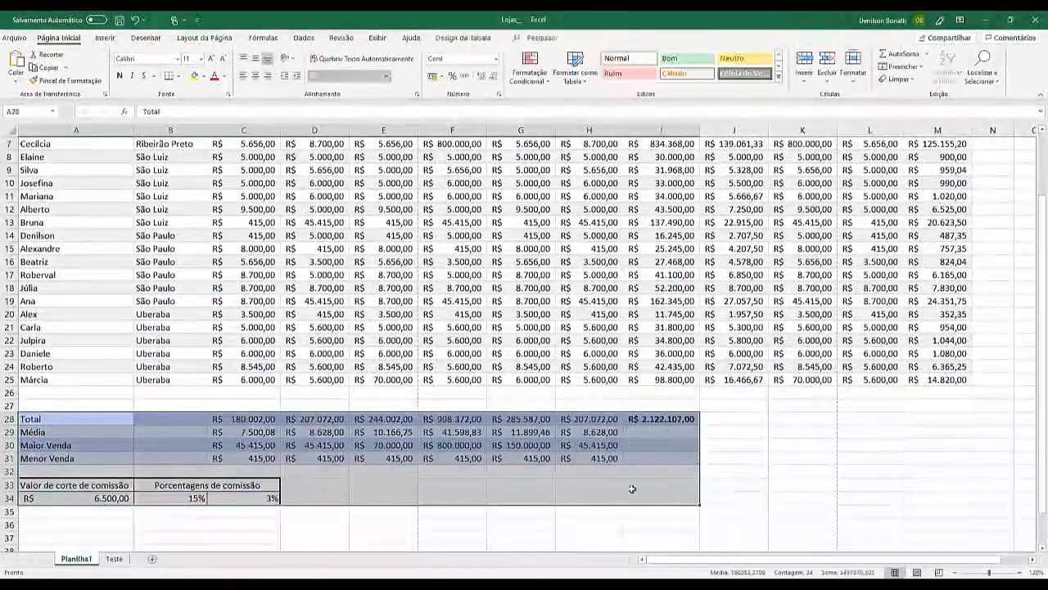
left_click(16, 39)
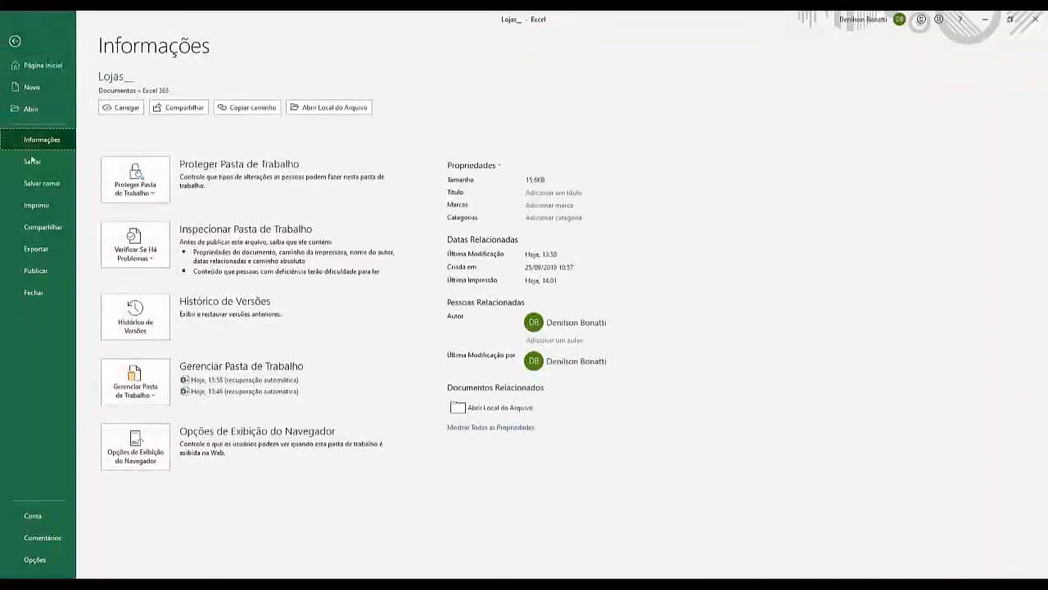
left_click(38, 207)
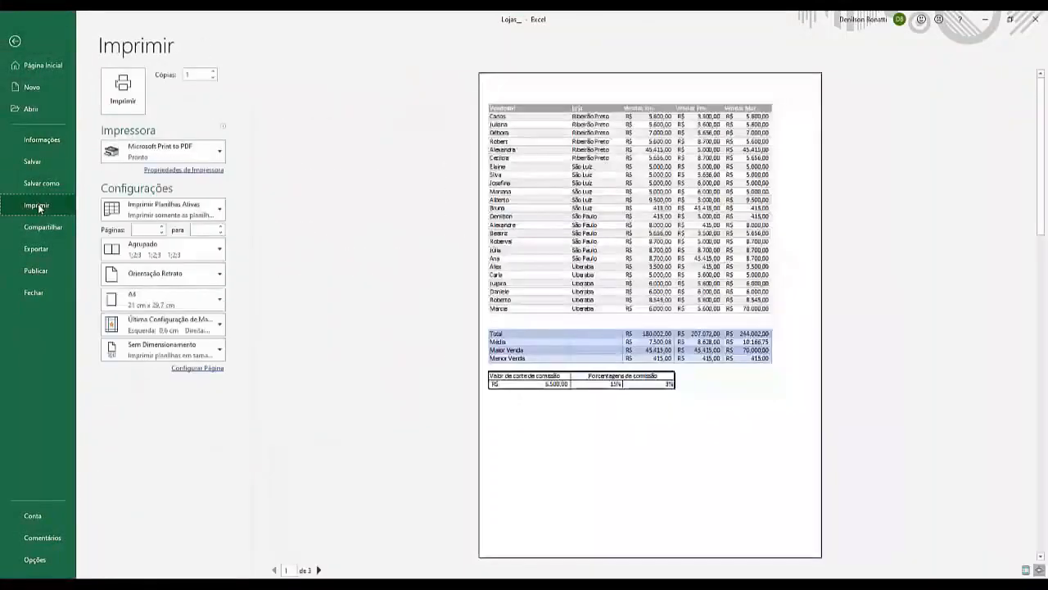
left_click(215, 213)
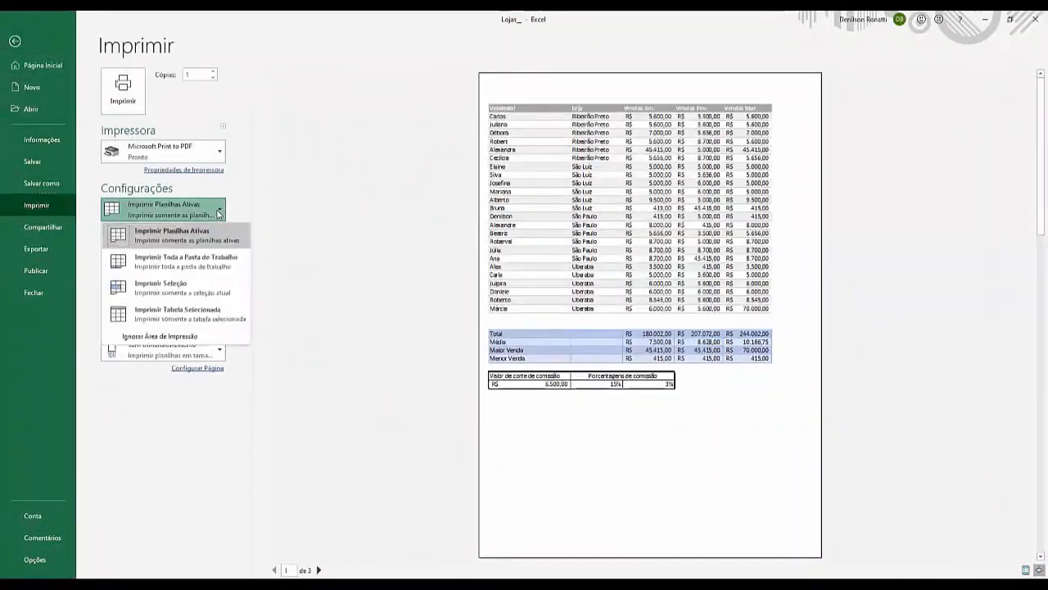
left_click(186, 318)
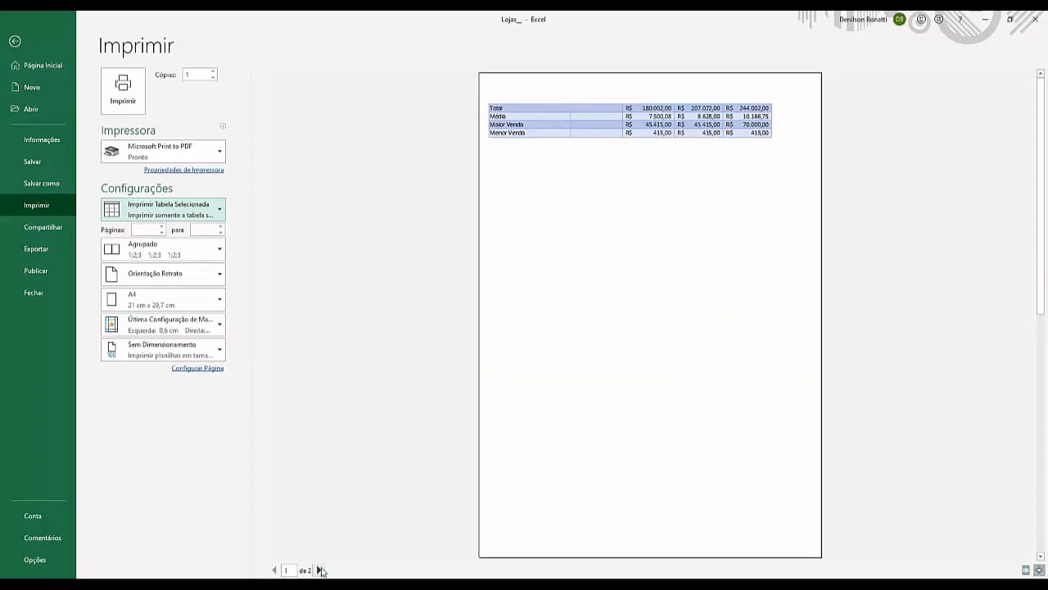
left_click(320, 570)
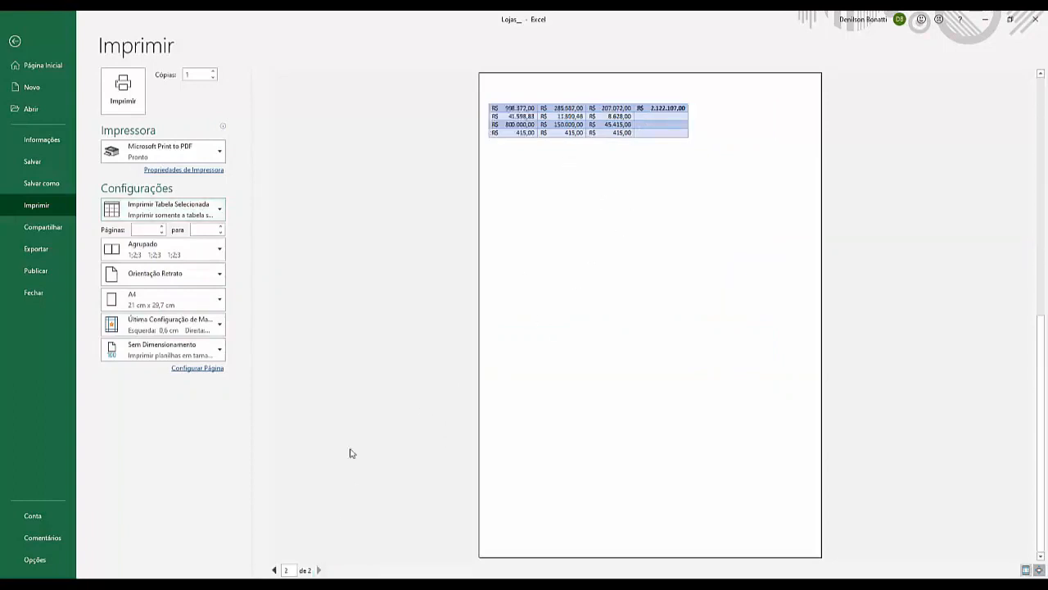
left_click(274, 570)
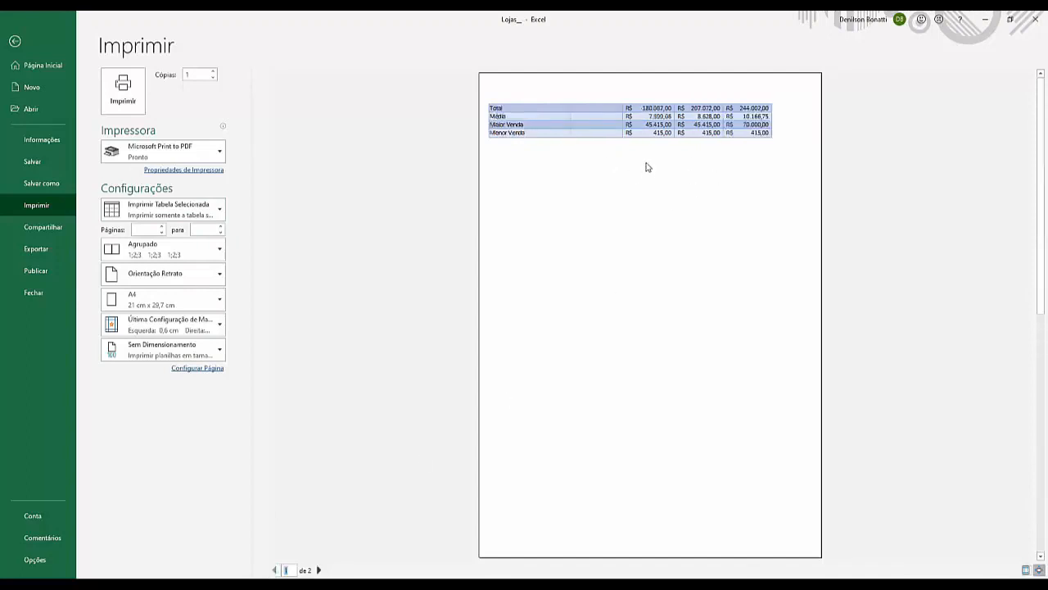
Step: Switch the print scope to Imprimir Planilhas Ativas and limit the printed page range to page 1 only
left_click(216, 216)
left_click(195, 237)
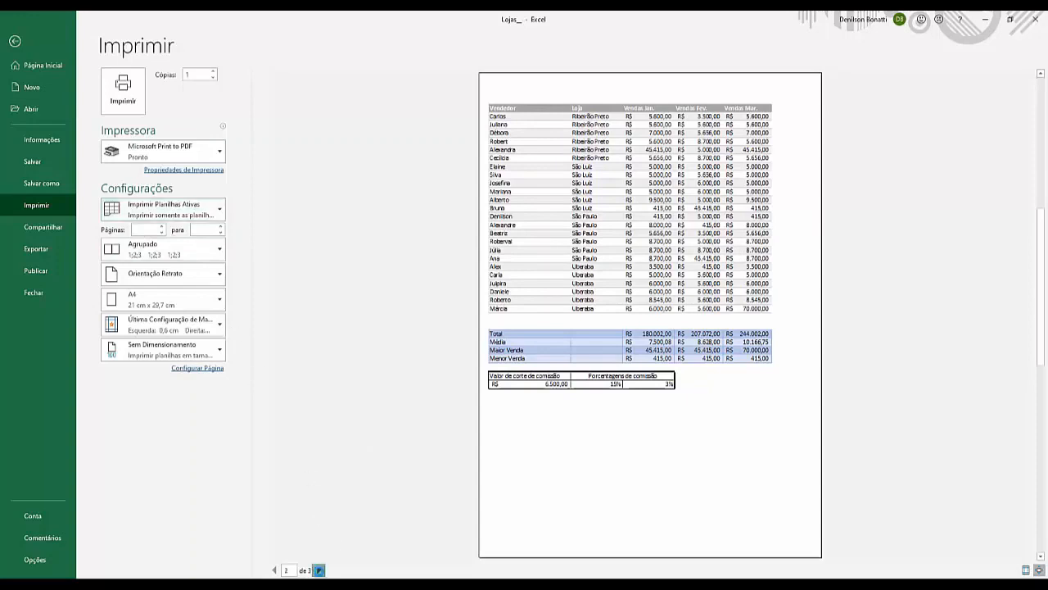
left_click(319, 569)
left_click(274, 569)
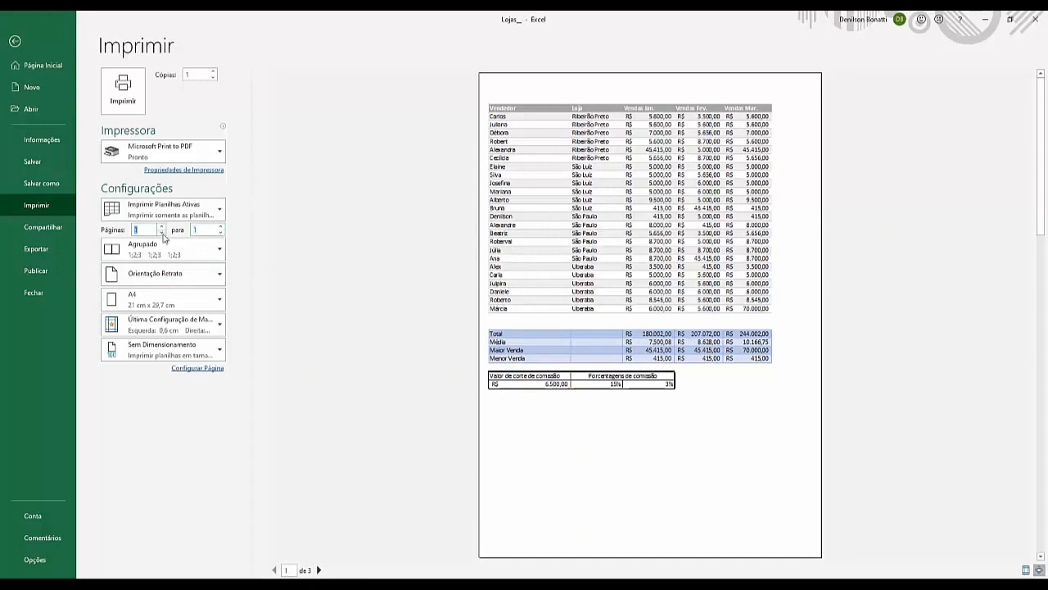
left_click(168, 210)
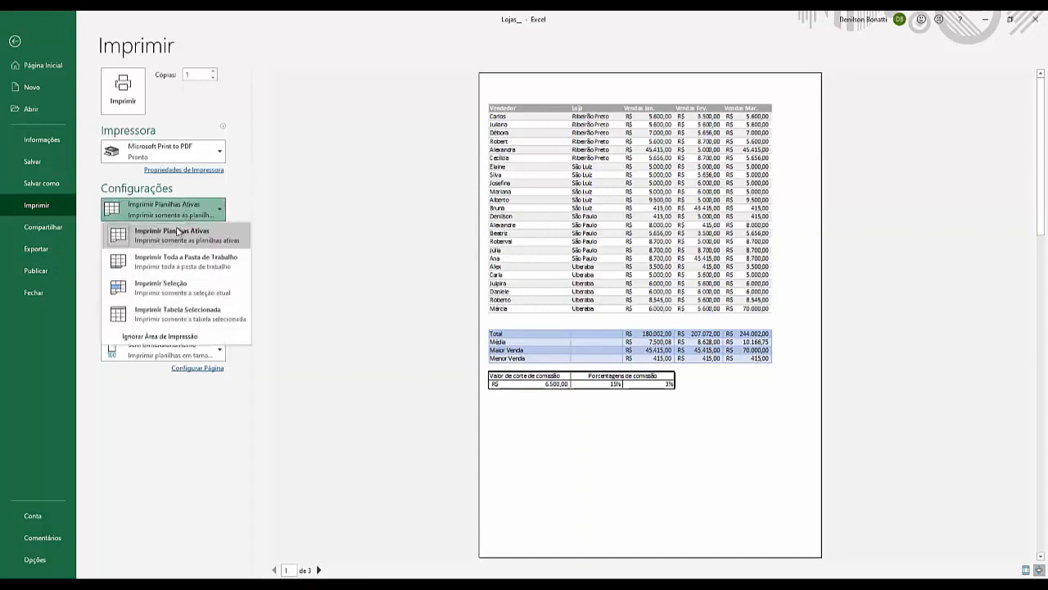
left_click(174, 237)
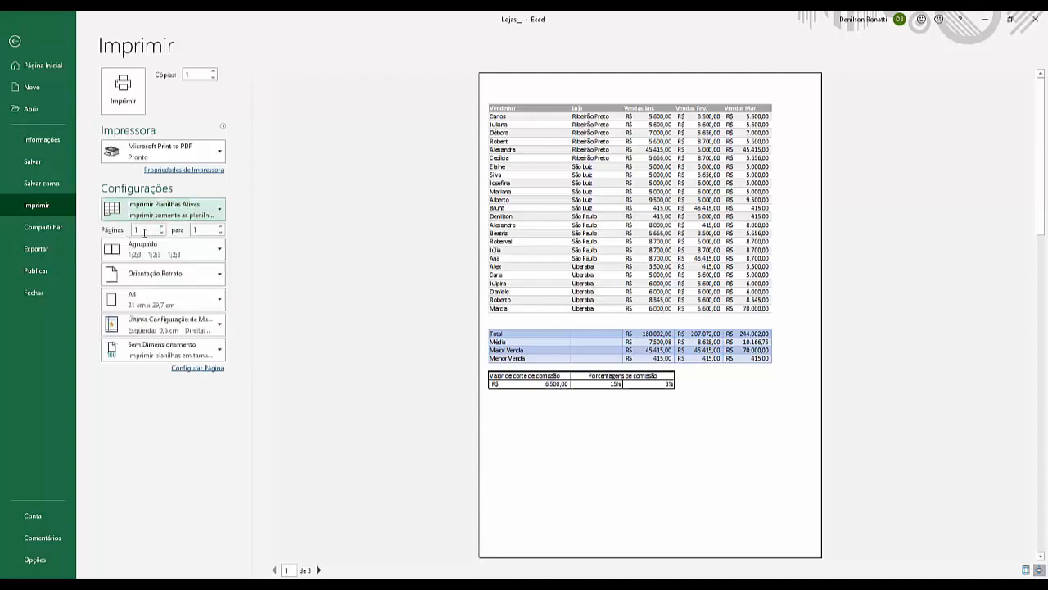
Step: Set printing to 3 copies of pages 1 to 3, trying the Desagrupado collation before returning it to Agrupado
double_click(144, 230)
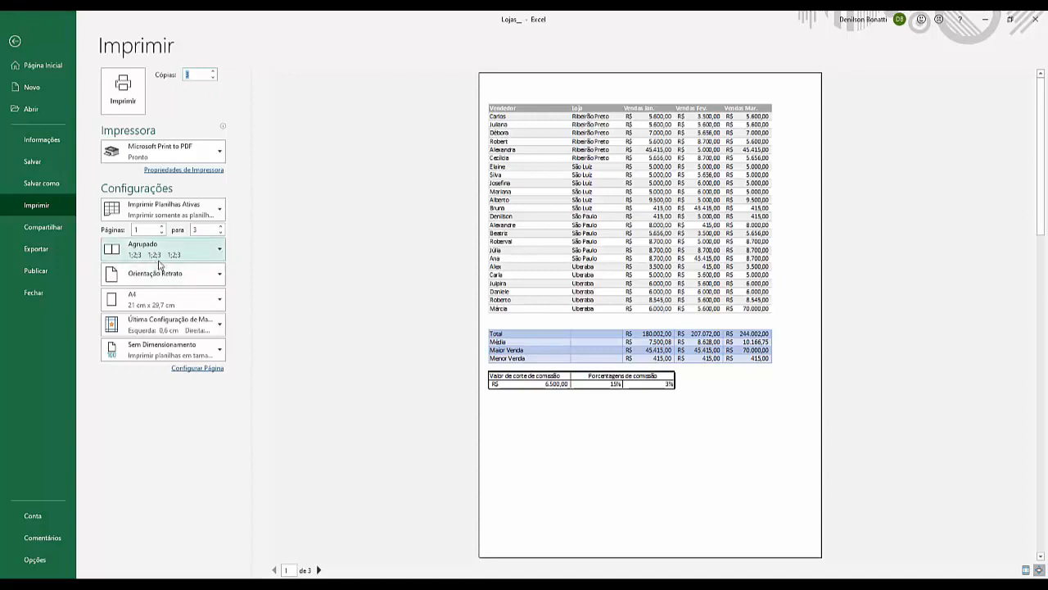
left_click(217, 256)
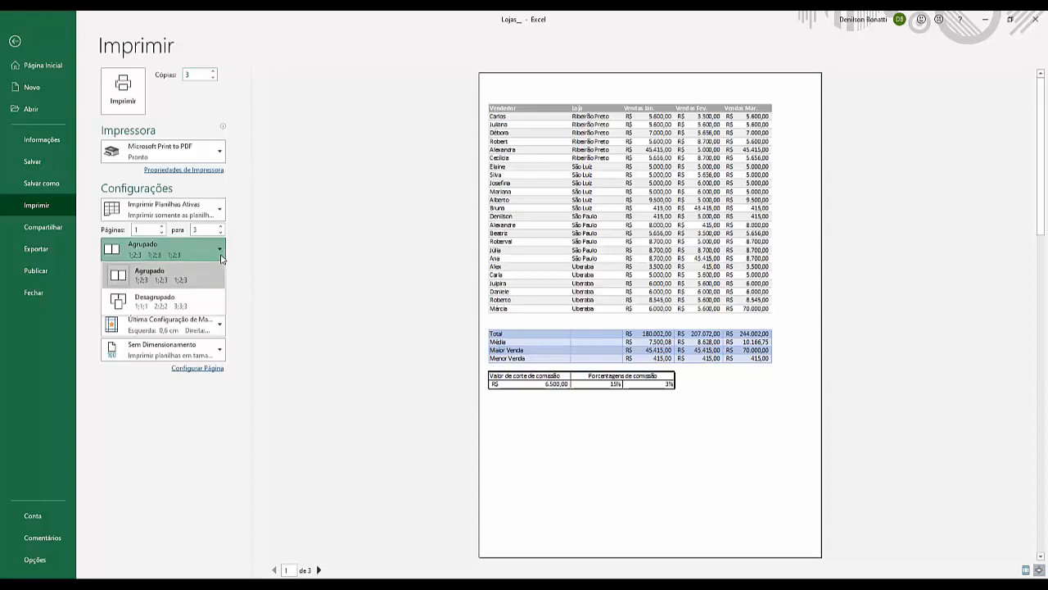
left_click(158, 308)
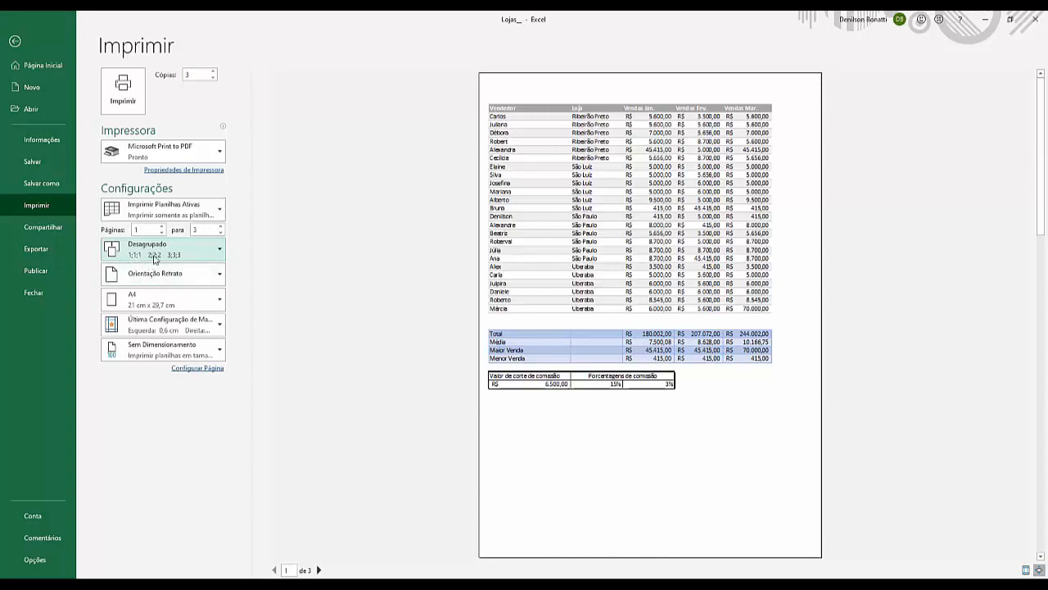
left_click(217, 260)
left_click(168, 270)
Step: Change the page orientation to Orientação Paisagem and look through the preview pages, returning to page 1
left_click(214, 283)
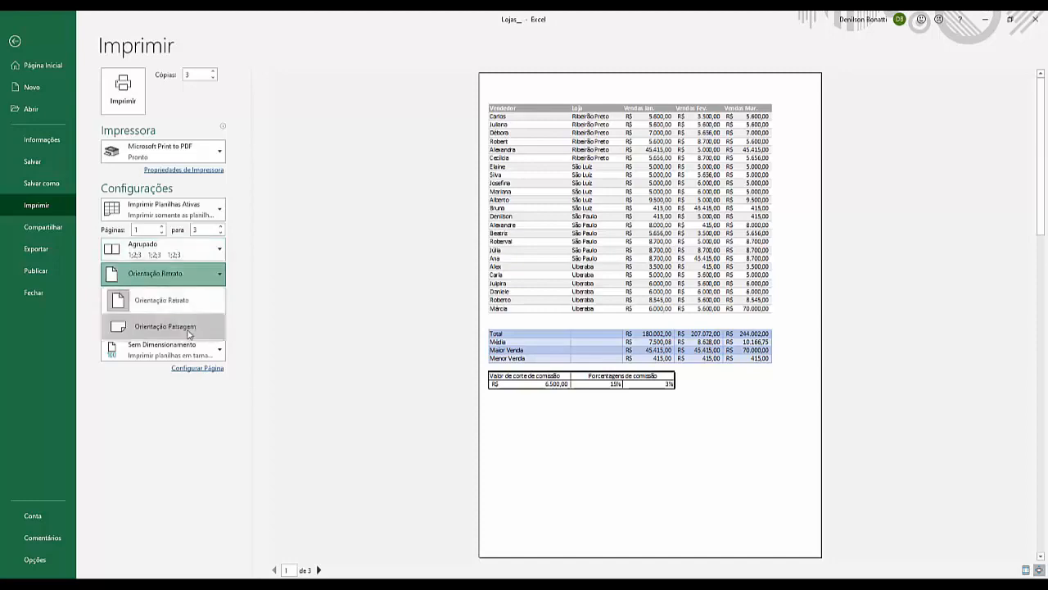
left_click(164, 326)
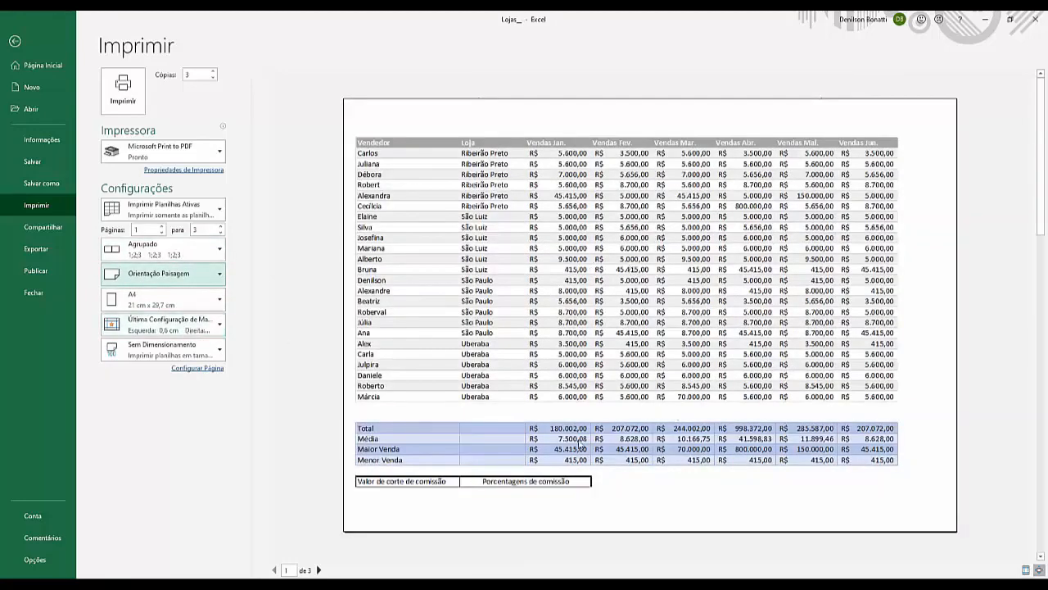
left_click(320, 570)
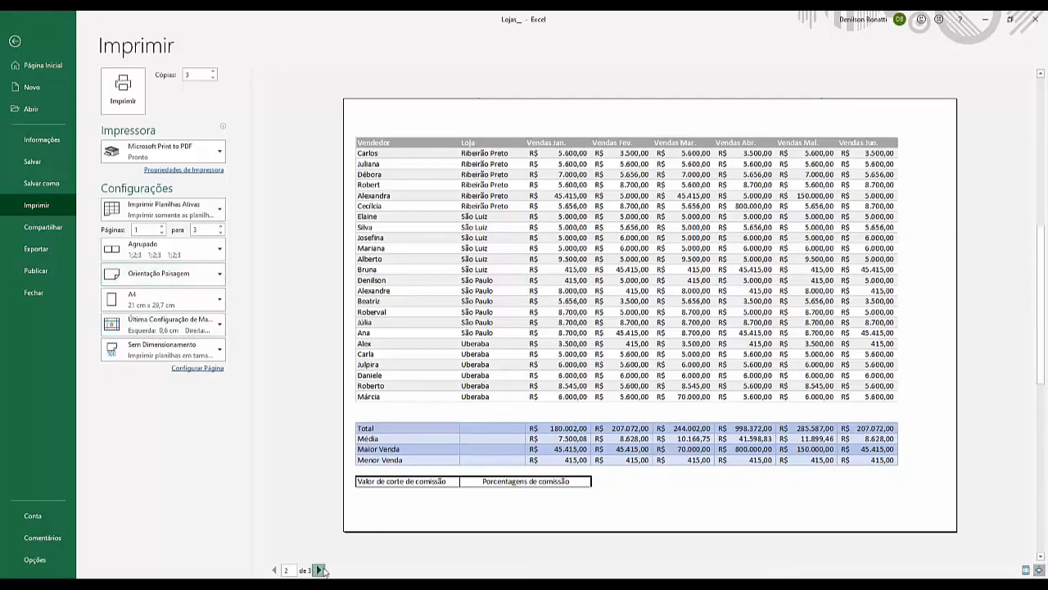
left_click(320, 570)
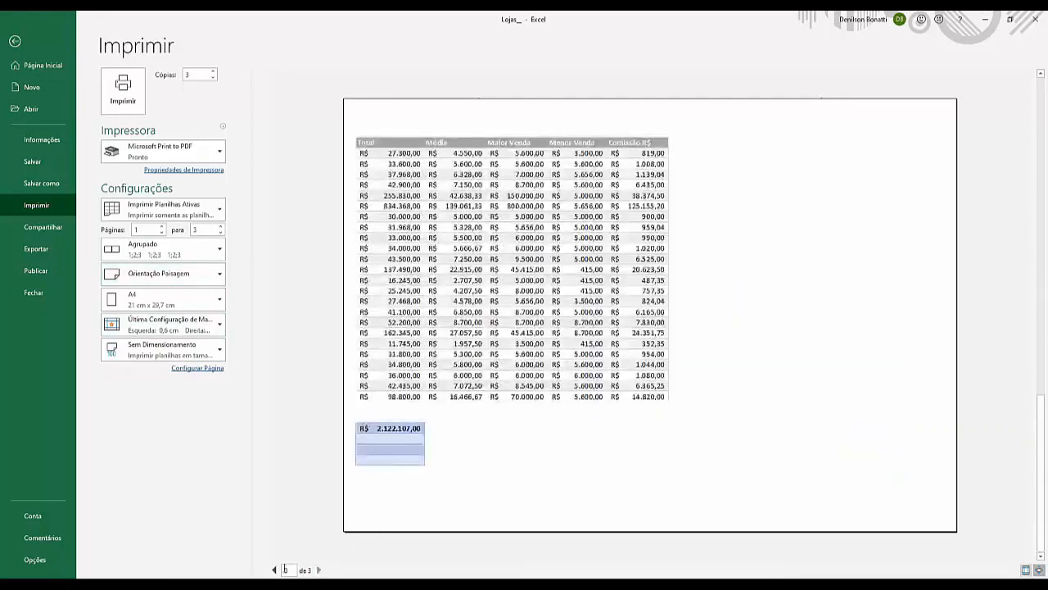
left_click(273, 570)
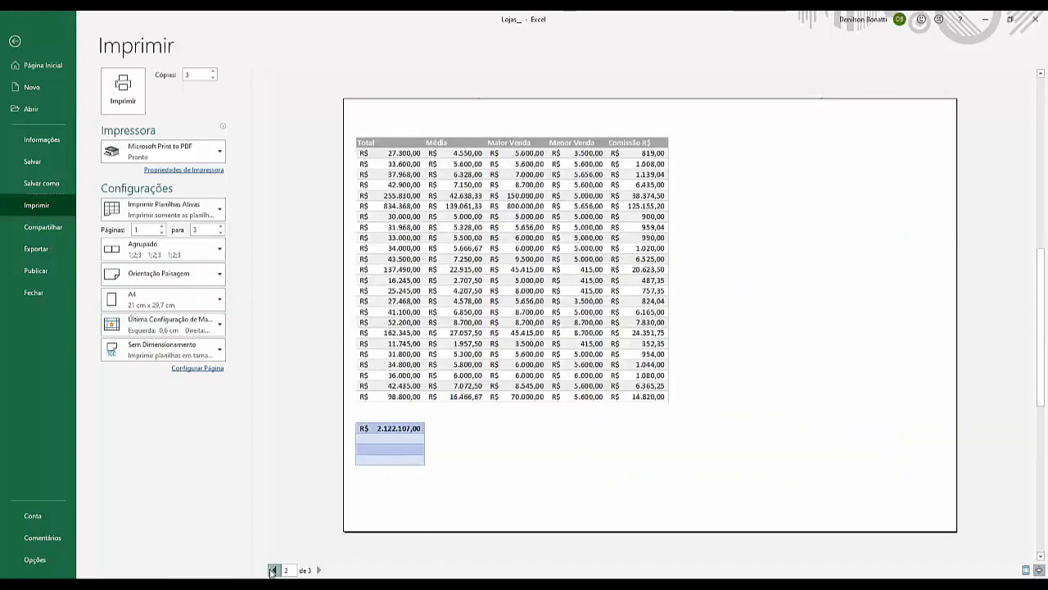
left_click(273, 570)
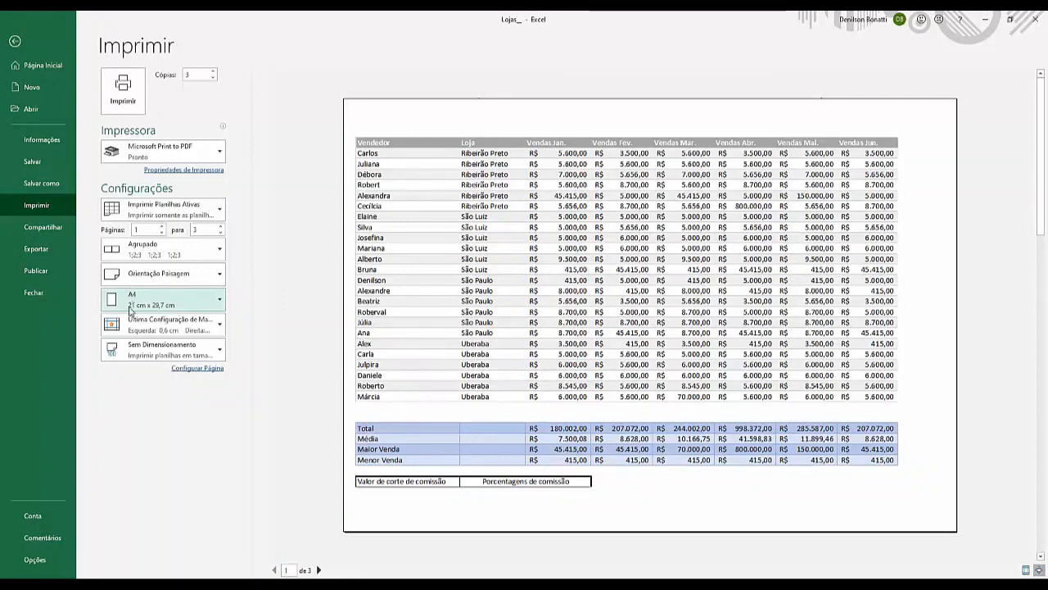
Step: Choose A4 as the paper size and apply the Estreita margin preset
left_click(216, 301)
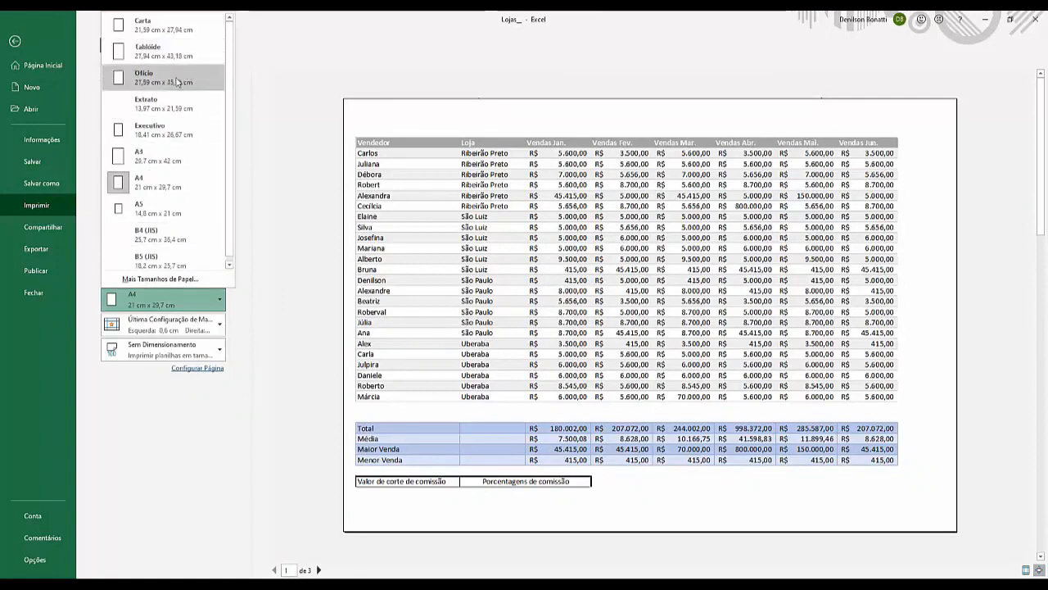
left_click(172, 184)
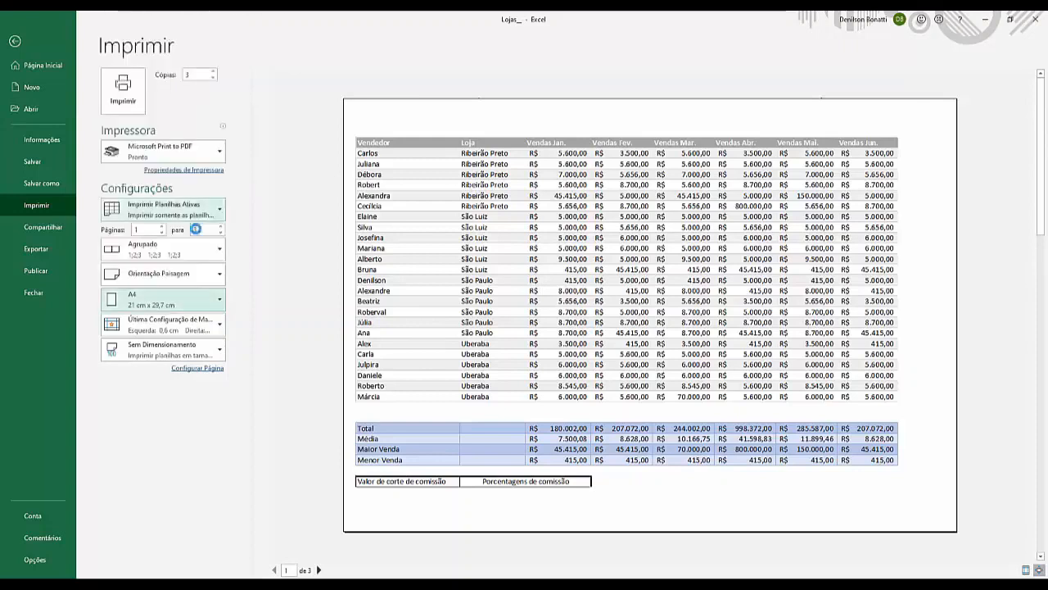
left_click(214, 329)
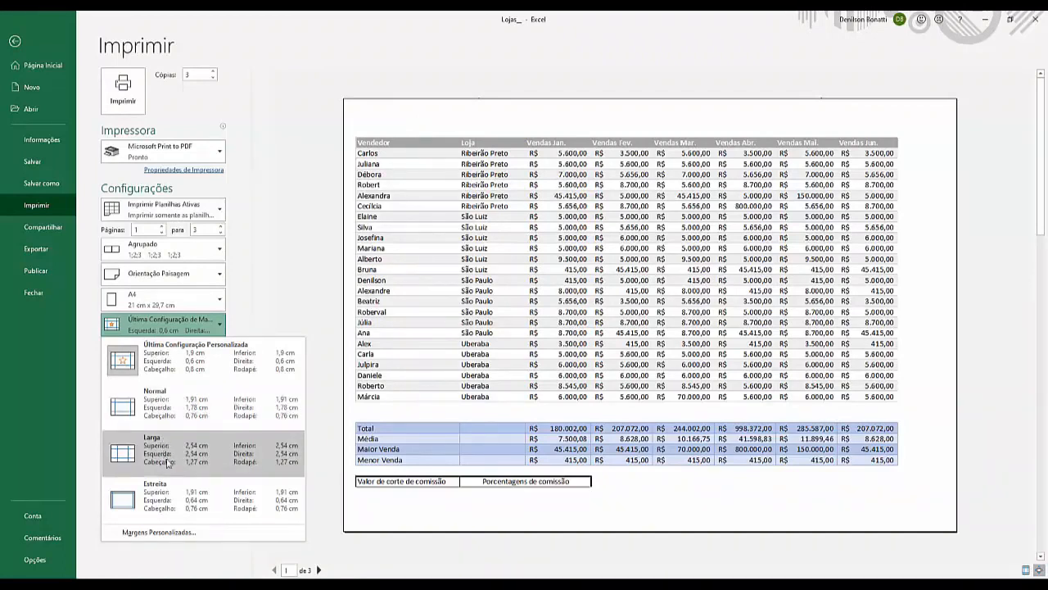
left_click(231, 505)
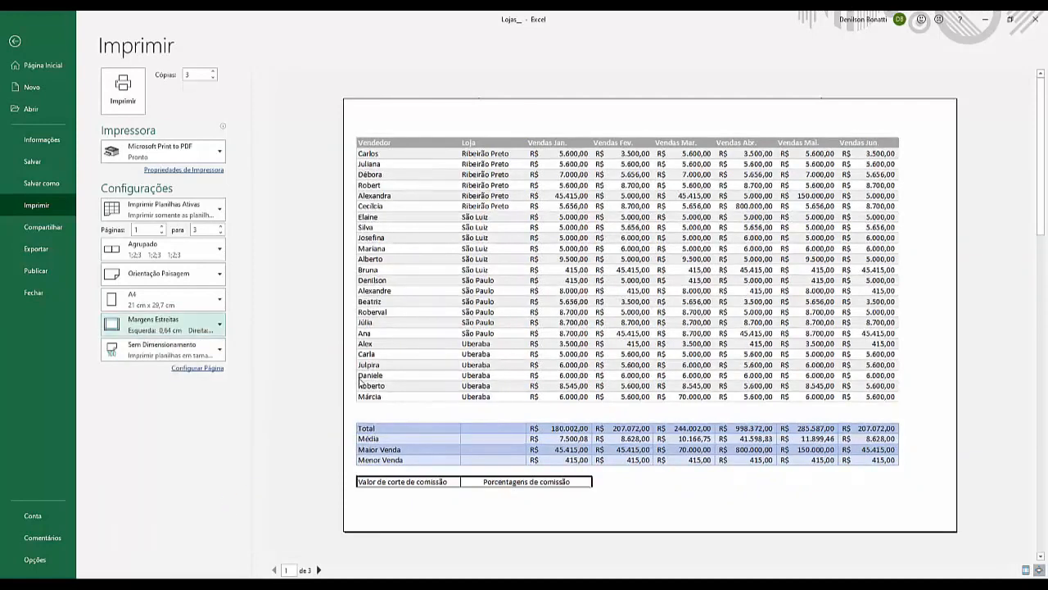
Step: Start custom page margins and set both the left and right margins to 0,5 cm
left_click(212, 336)
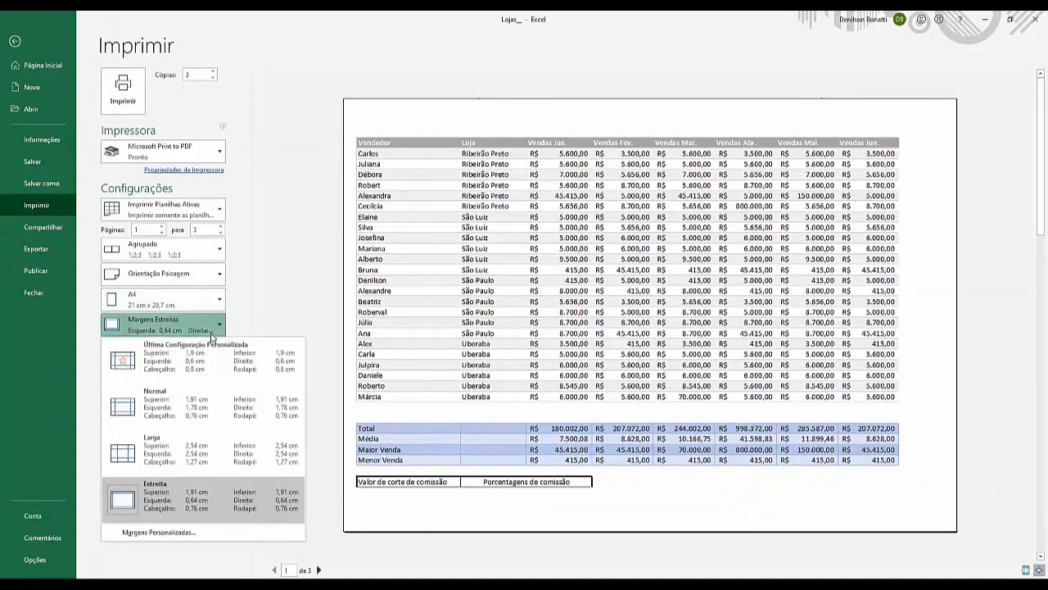
left_click(160, 533)
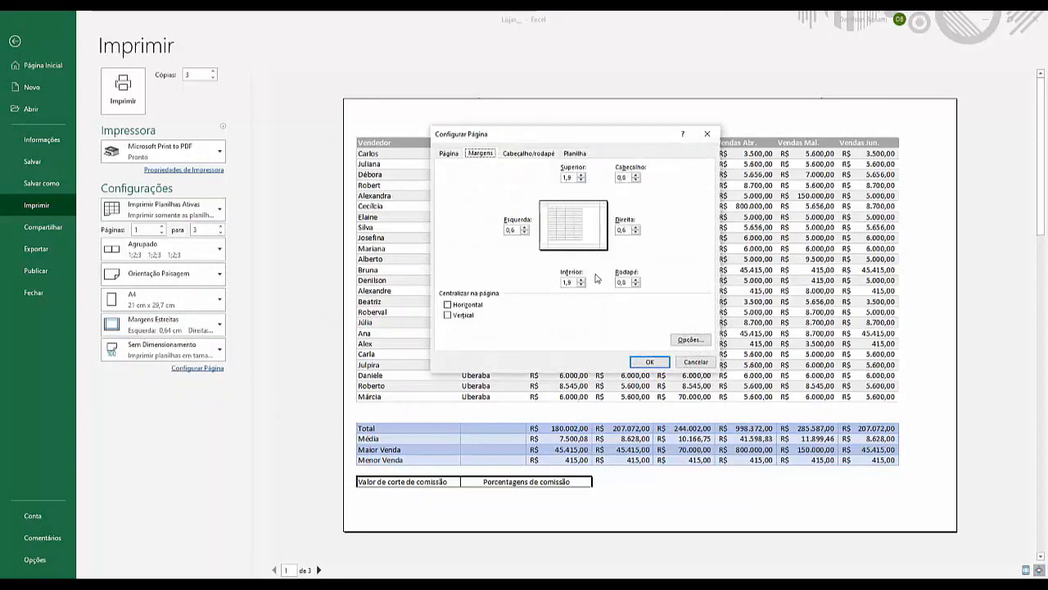
left_click(524, 226)
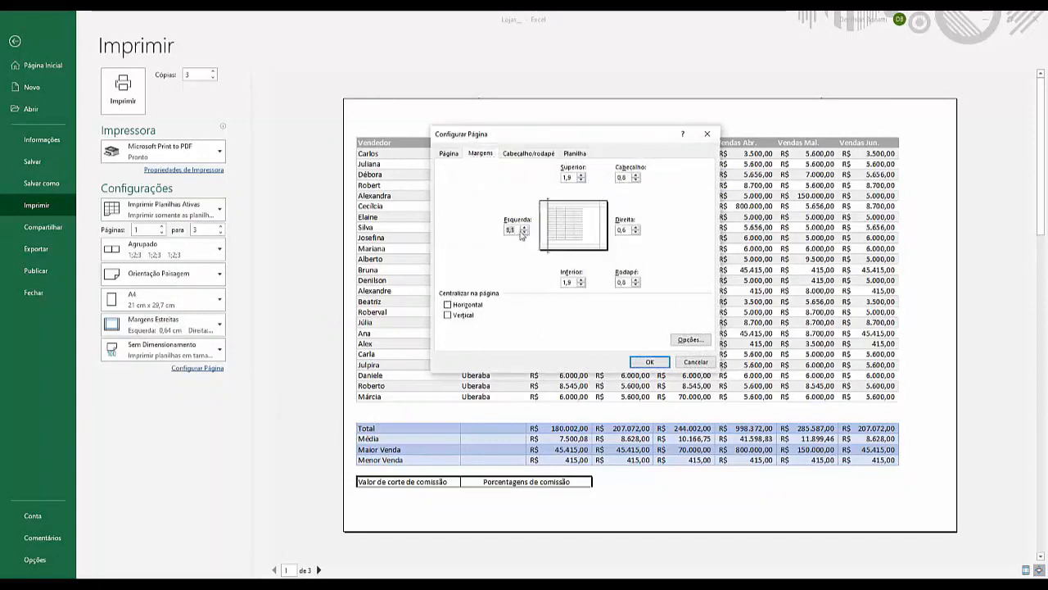
type("0,5")
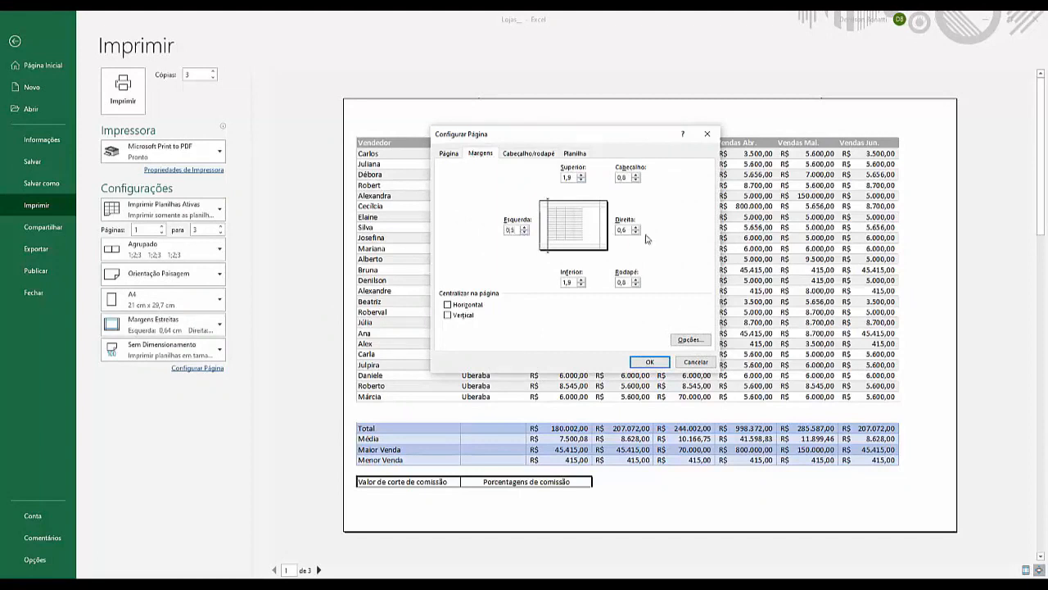
double_click(620, 230)
left_click(516, 233)
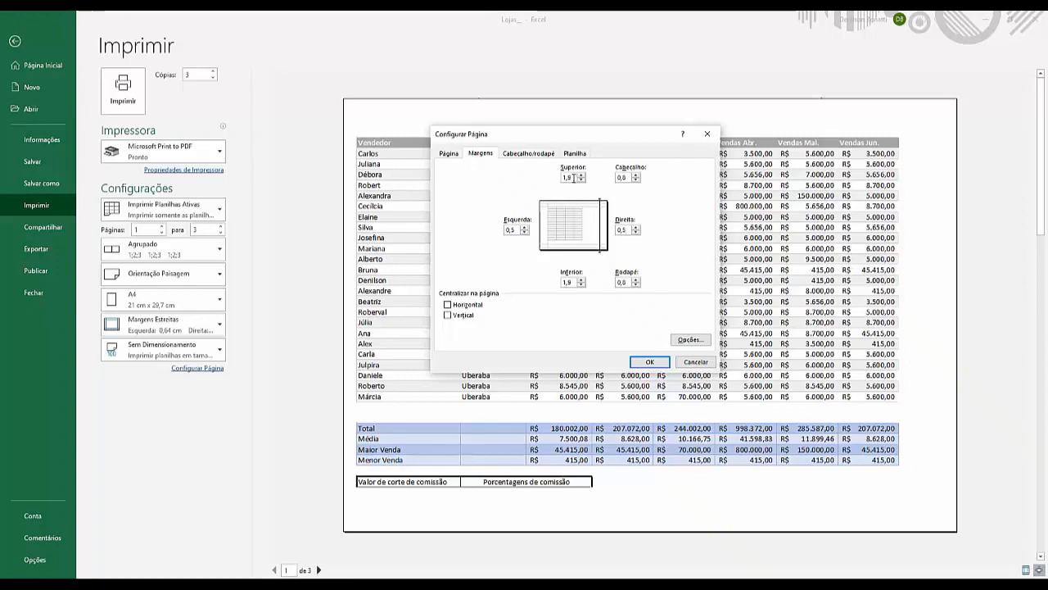
Step: Set the top and bottom margins to 2 cm and apply the custom margins
left_click_drag(574, 177, 559, 182)
type("2")
left_click_drag(578, 282, 560, 281)
type("2")
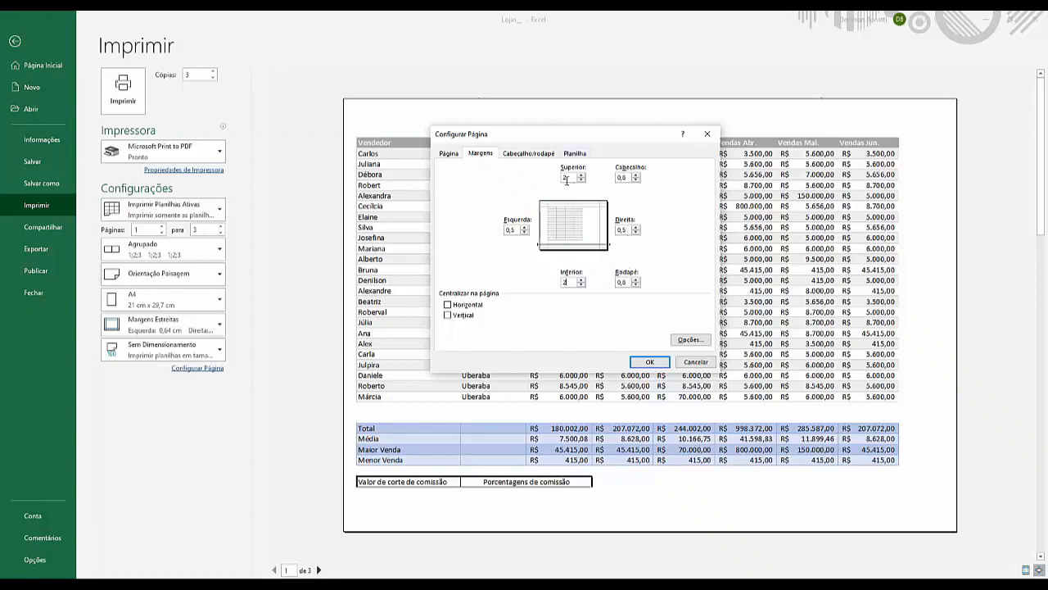
double_click(622, 176)
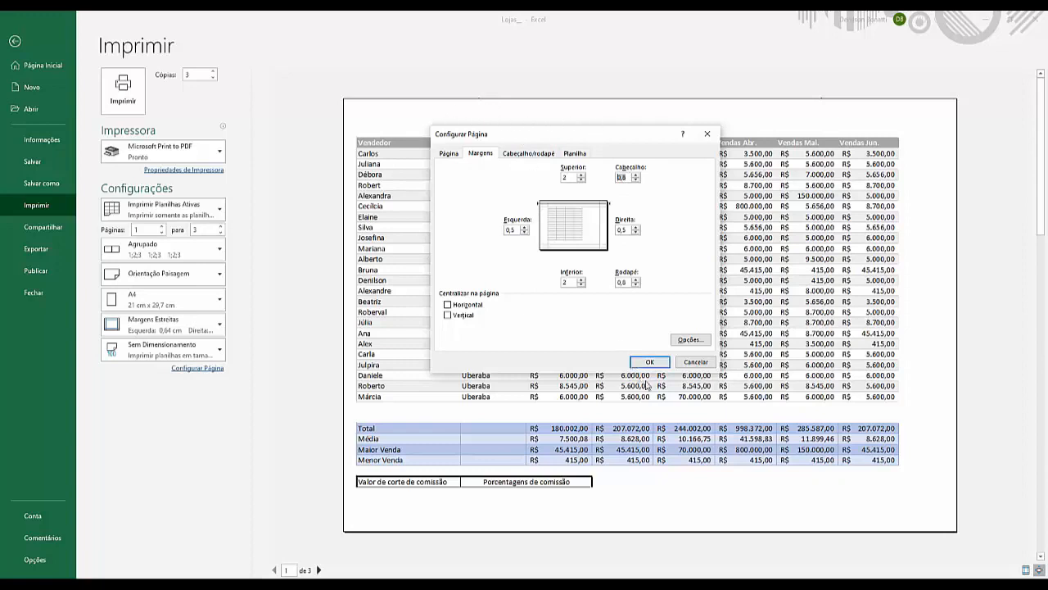
left_click(647, 363)
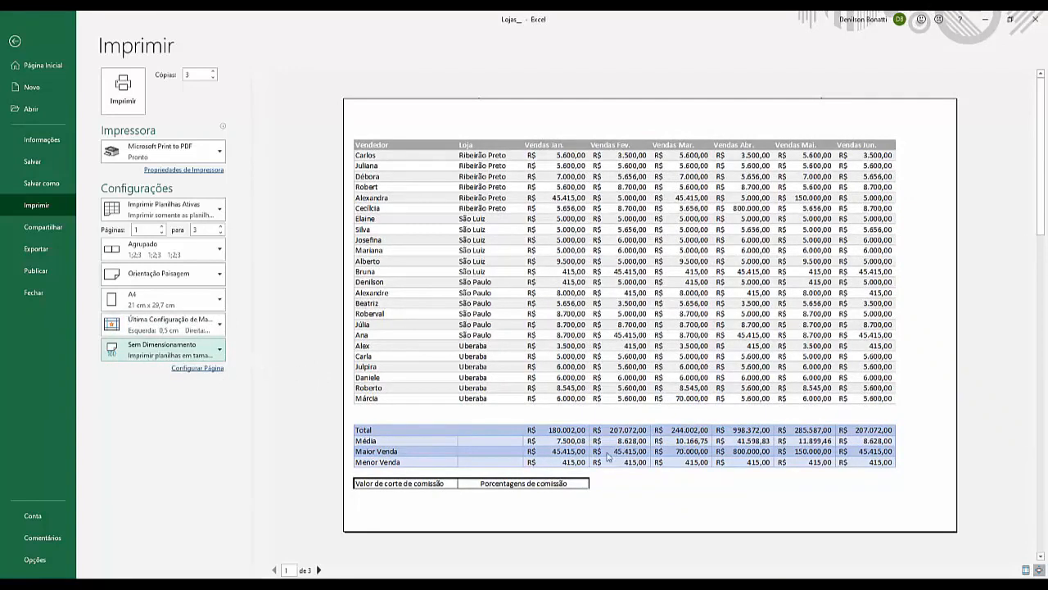
Step: Check the second preview page, then set the scaling to Ajustar Planilha em Uma Página
left_click(317, 571)
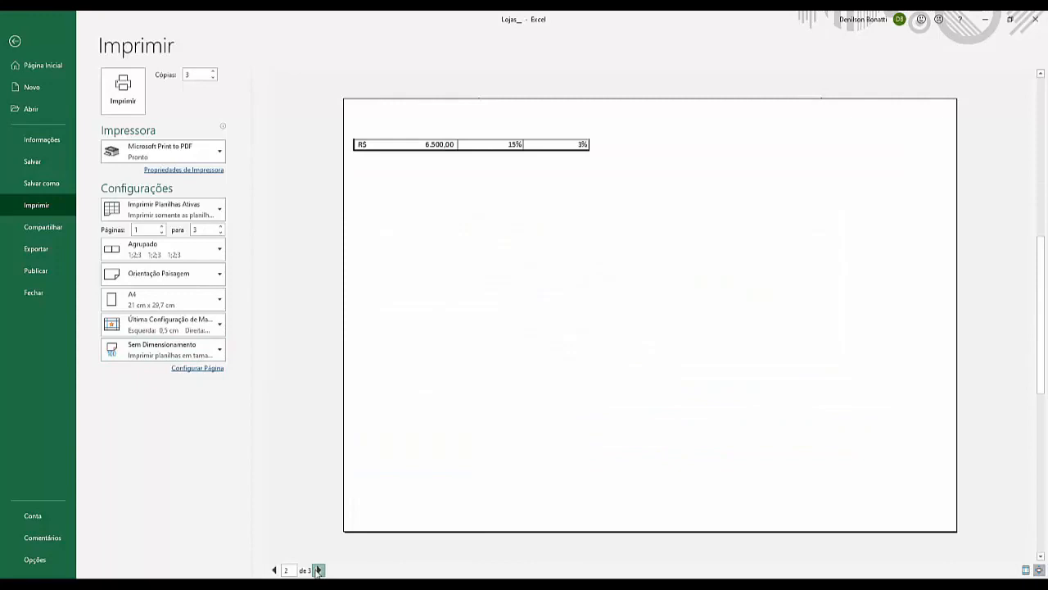
left_click(275, 570)
left_click(275, 570)
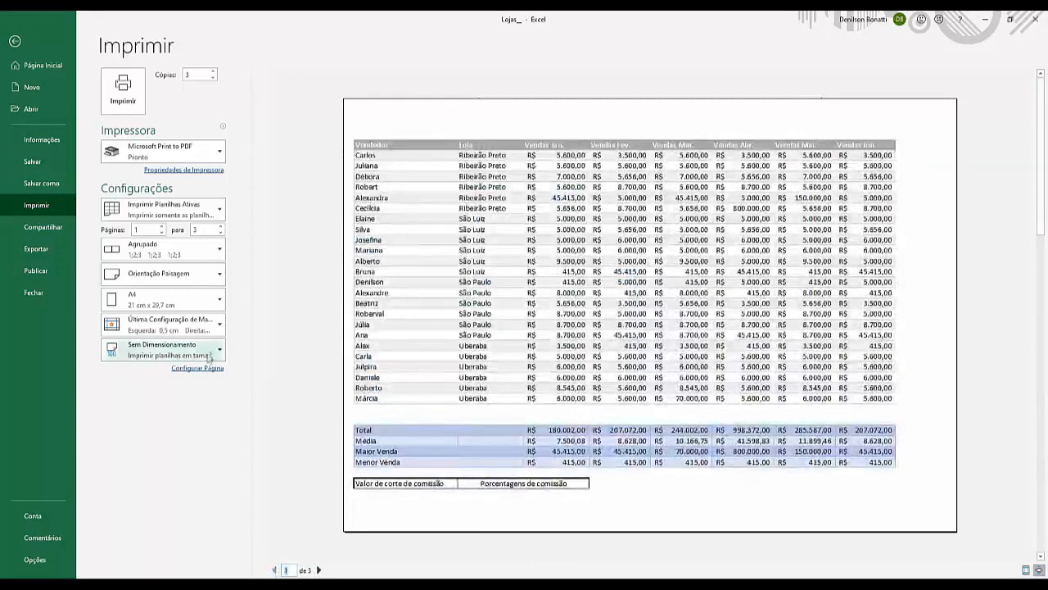
left_click(205, 354)
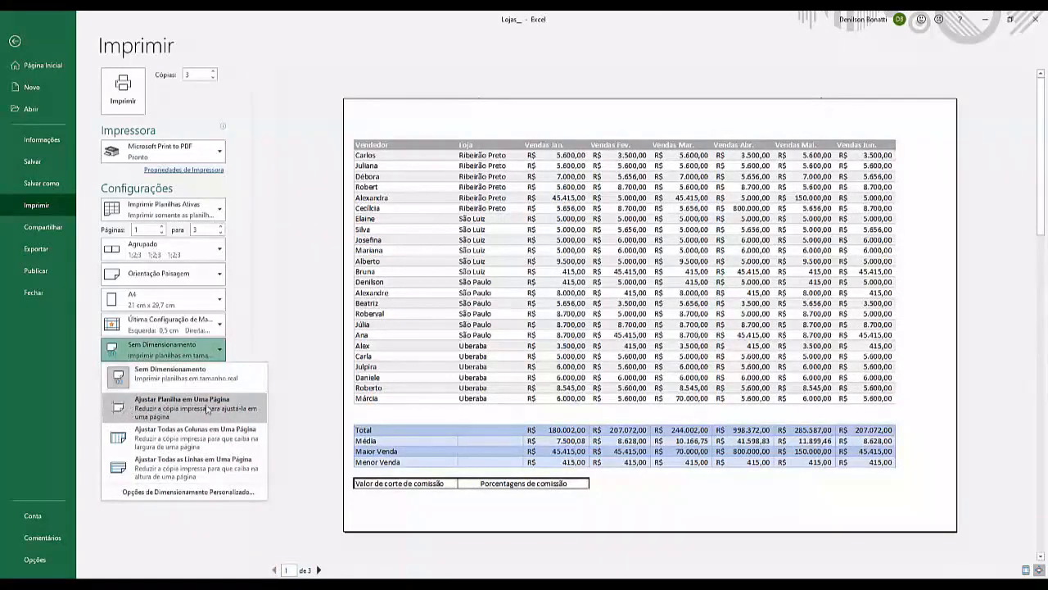
left_click(208, 410)
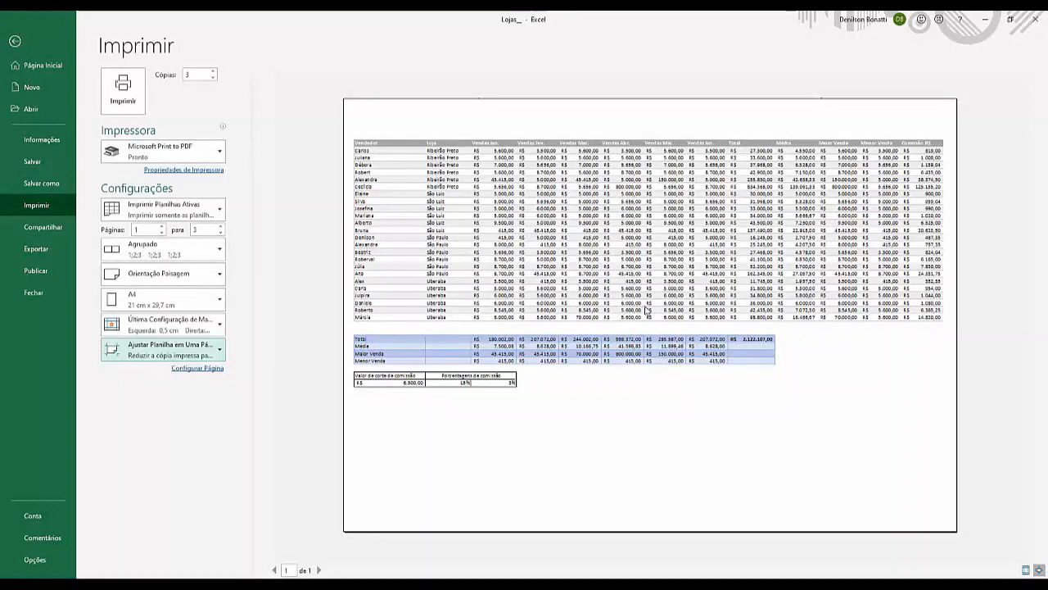
Step: Set a custom scaling of 75% of normal size and look through the resulting preview pages
left_click(200, 350)
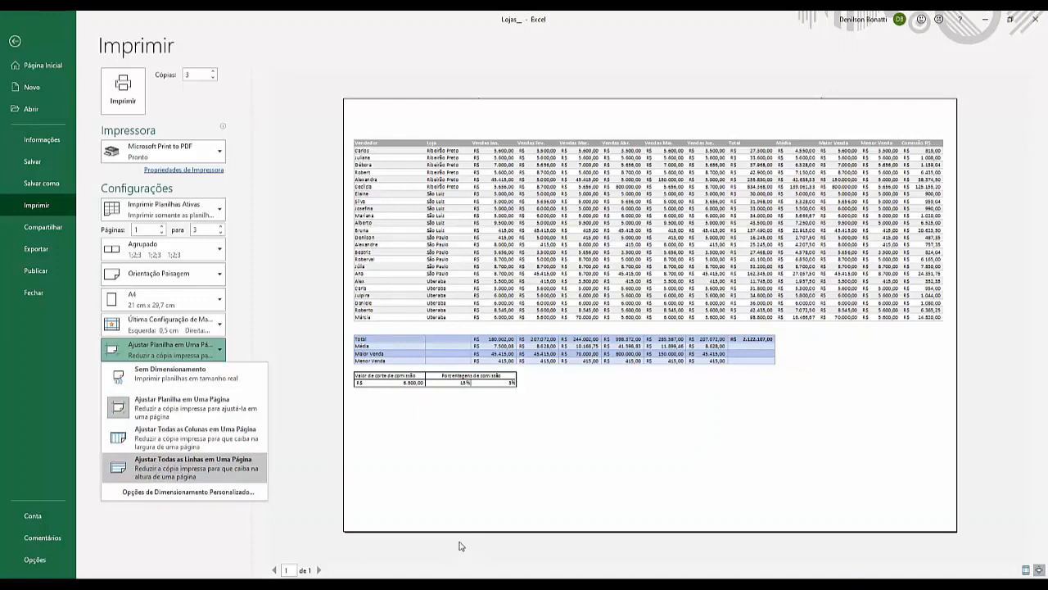
left_click(230, 492)
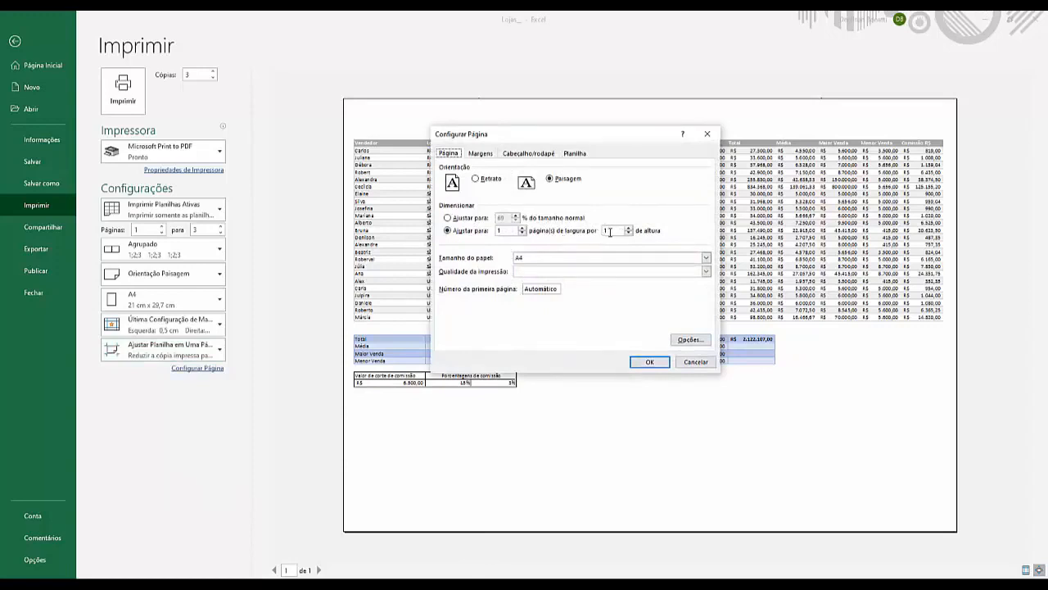
left_click(485, 218)
left_click(648, 362)
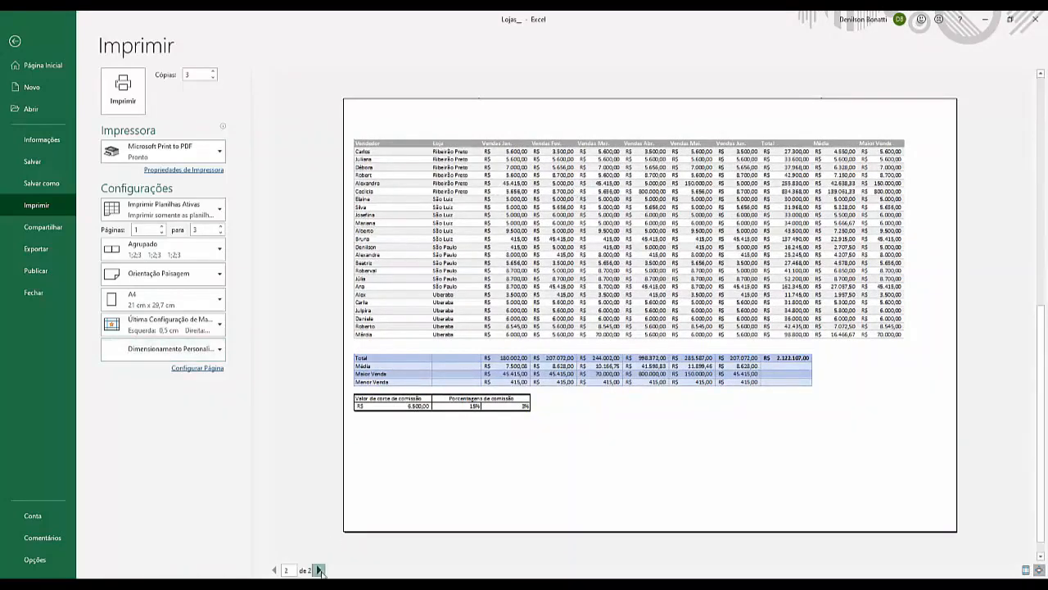
left_click(319, 570)
left_click(274, 570)
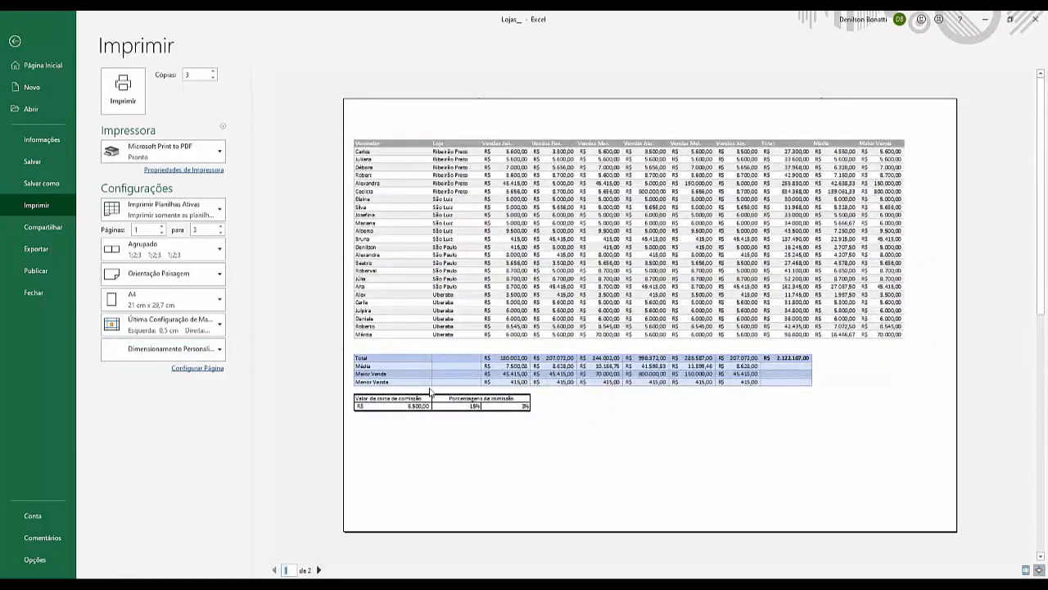
Step: Fit the printout to 1 page wide by 1 tall and choose Ajustar Planilha em Uma Página as the scaling
left_click(197, 367)
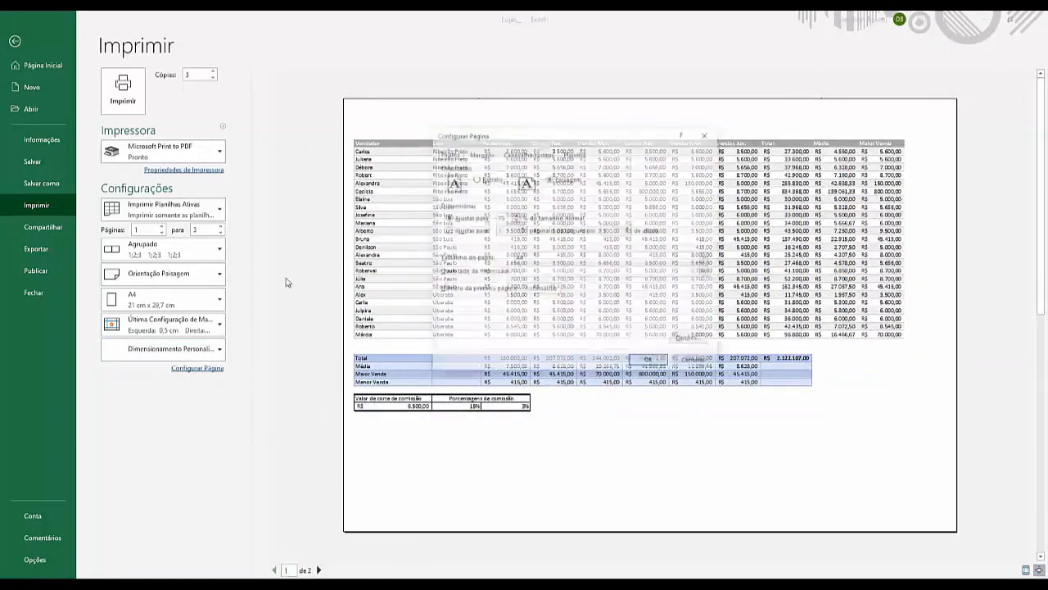
left_click(472, 232)
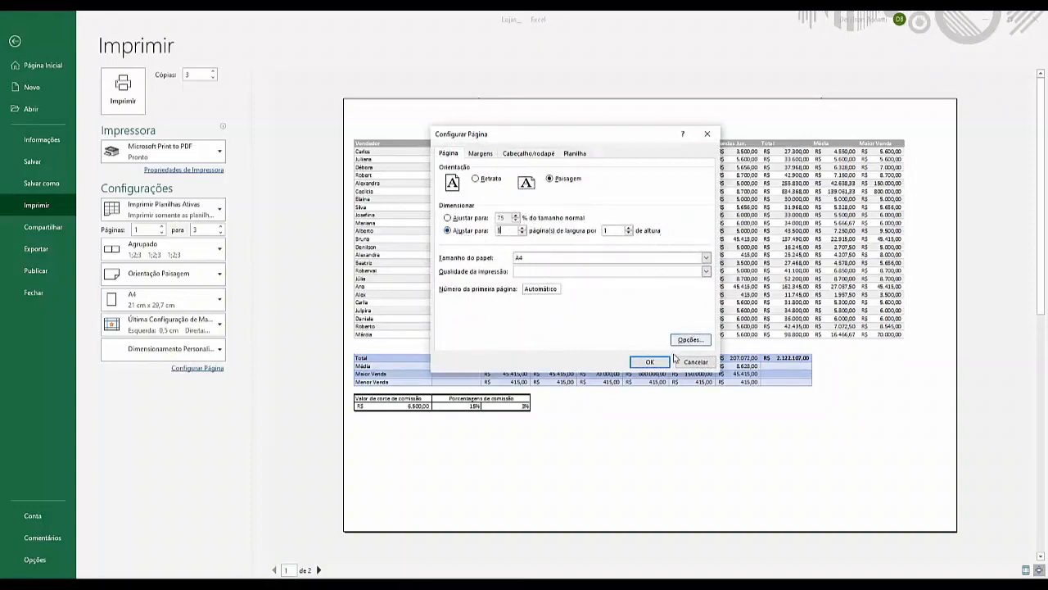
left_click(649, 361)
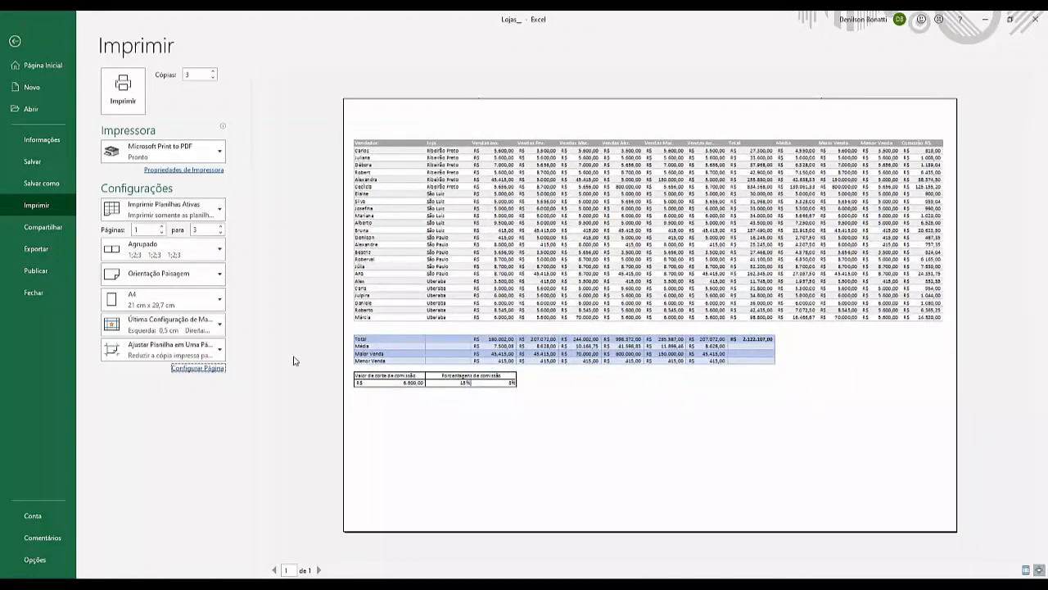
left_click(219, 350)
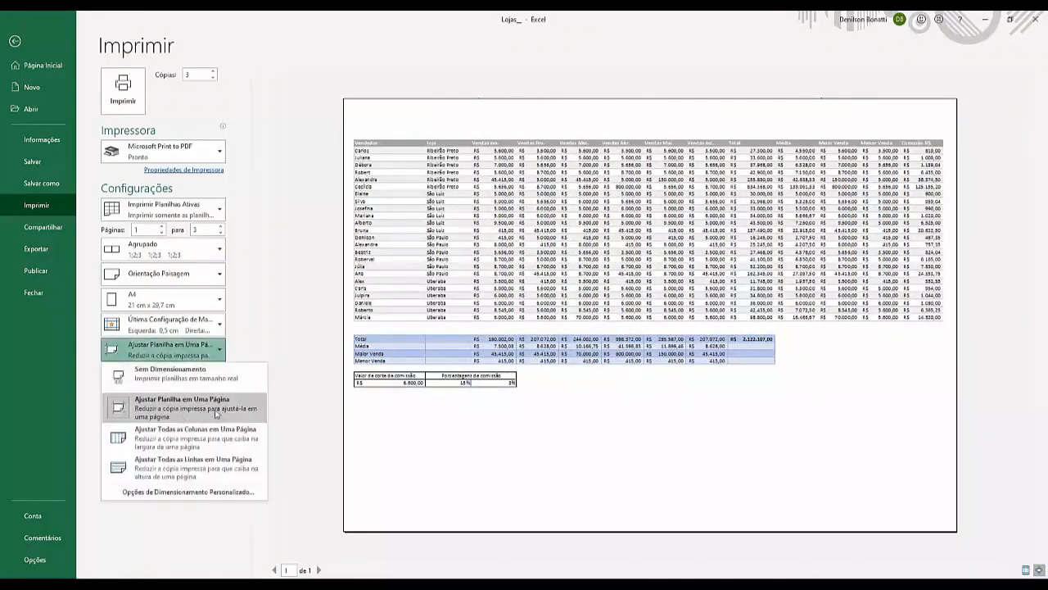
left_click(215, 407)
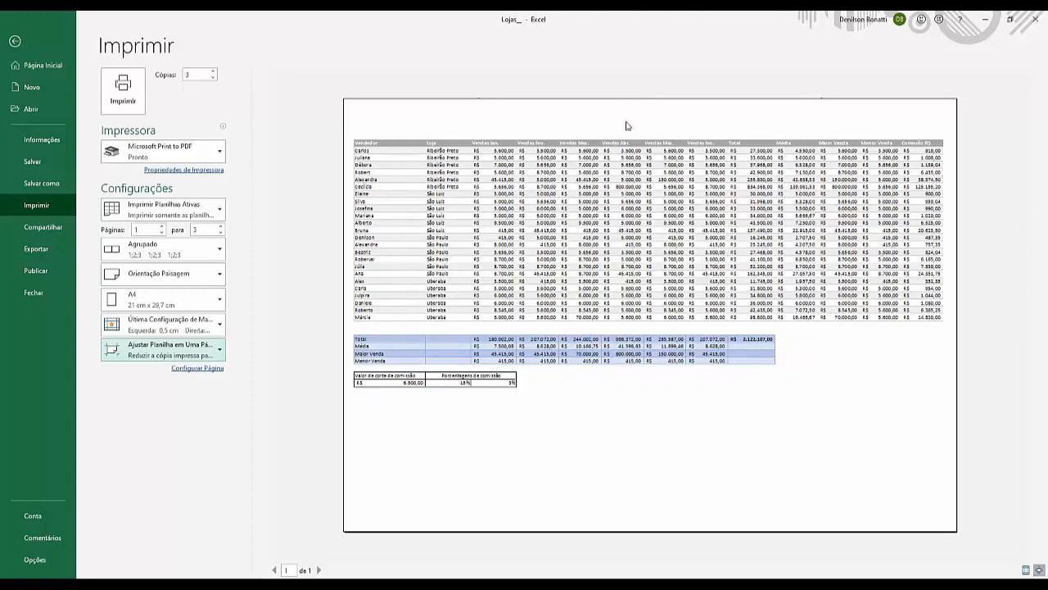
Step: Centre the sheet both horizontally and vertically on the printed page through the page setup margins
left_click(208, 369)
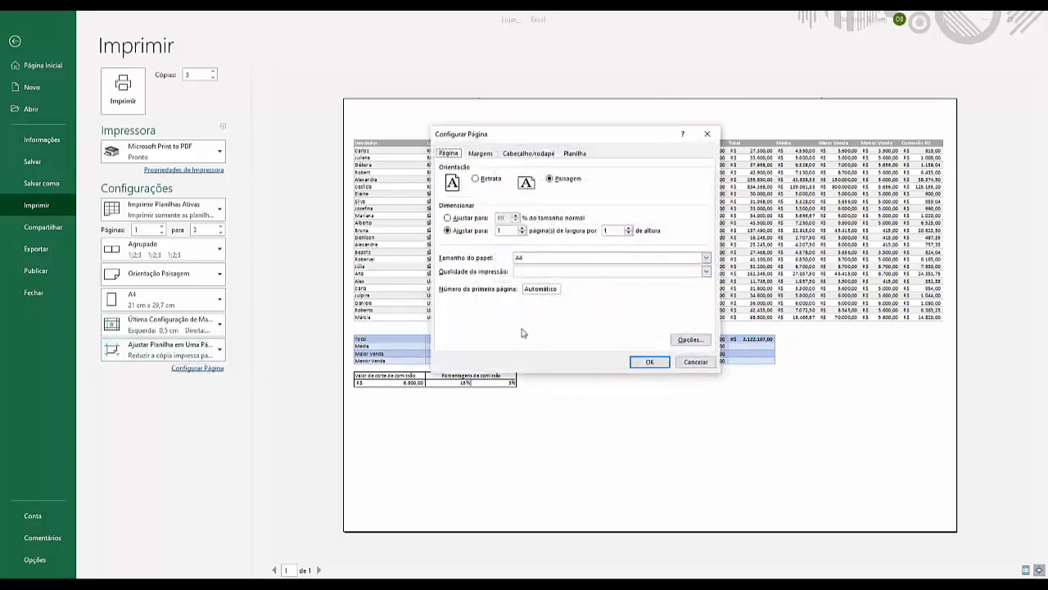
left_click(481, 154)
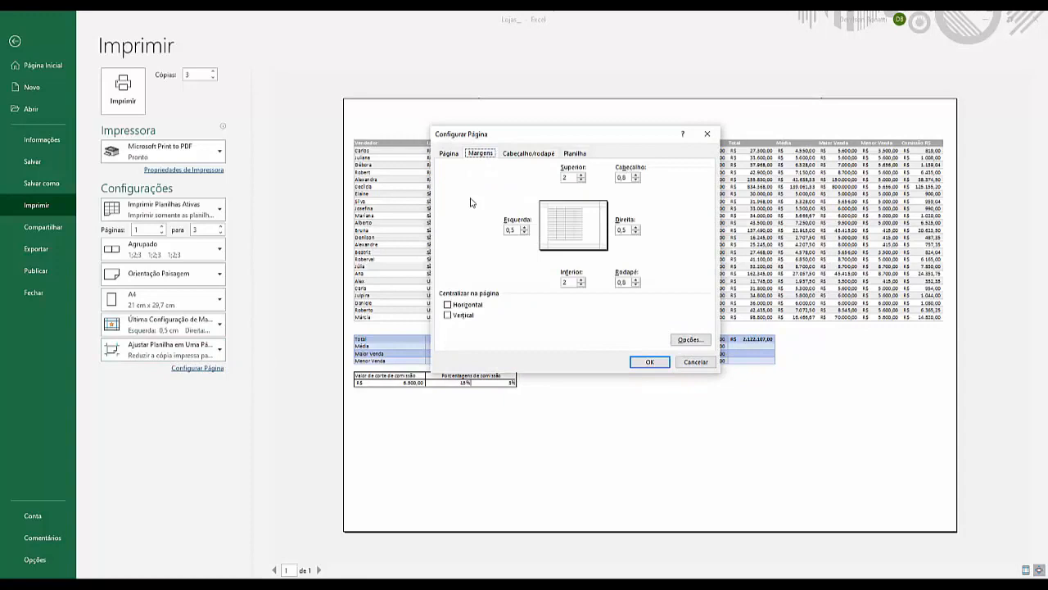
left_click(474, 310)
left_click(464, 315)
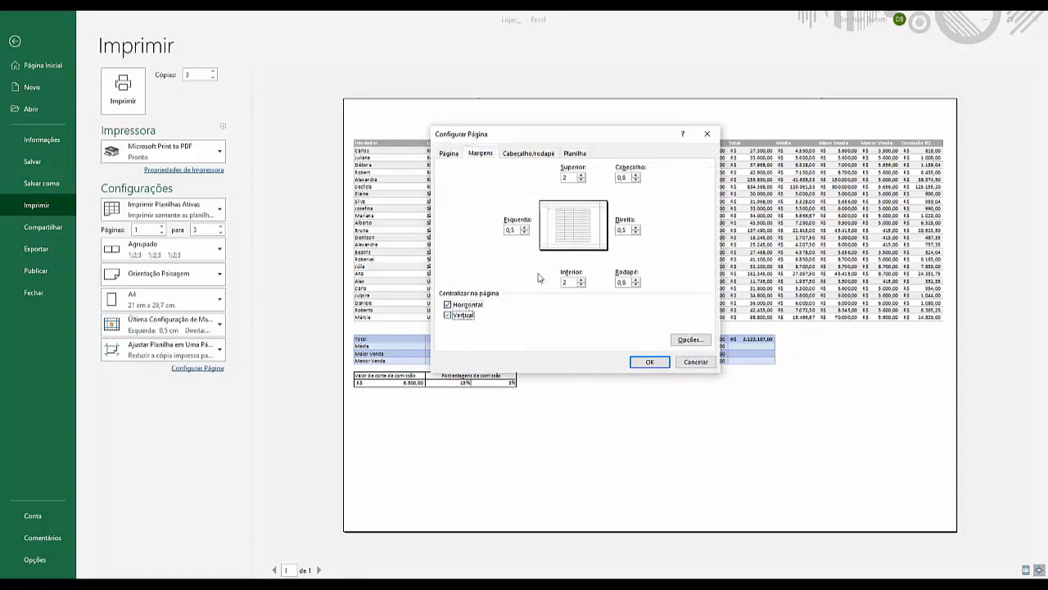
left_click(473, 306)
left_click(464, 316)
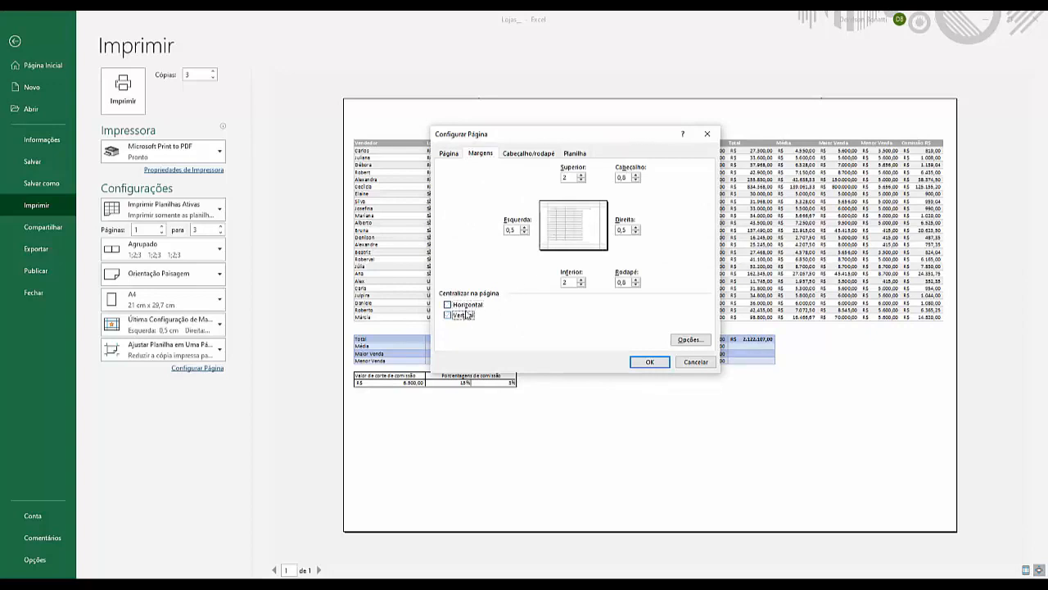
left_click(467, 307)
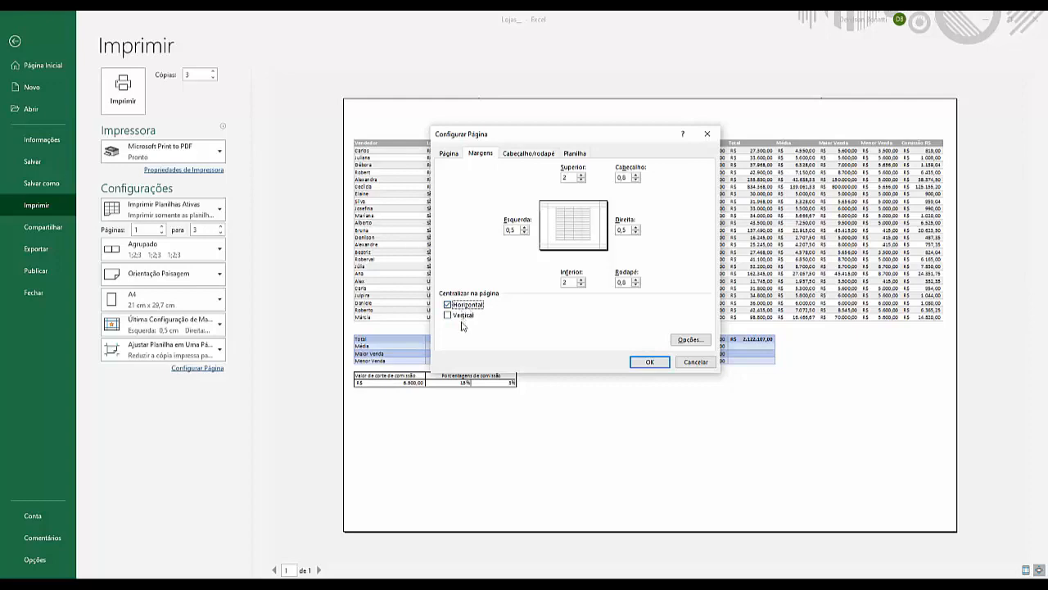
left_click(464, 318)
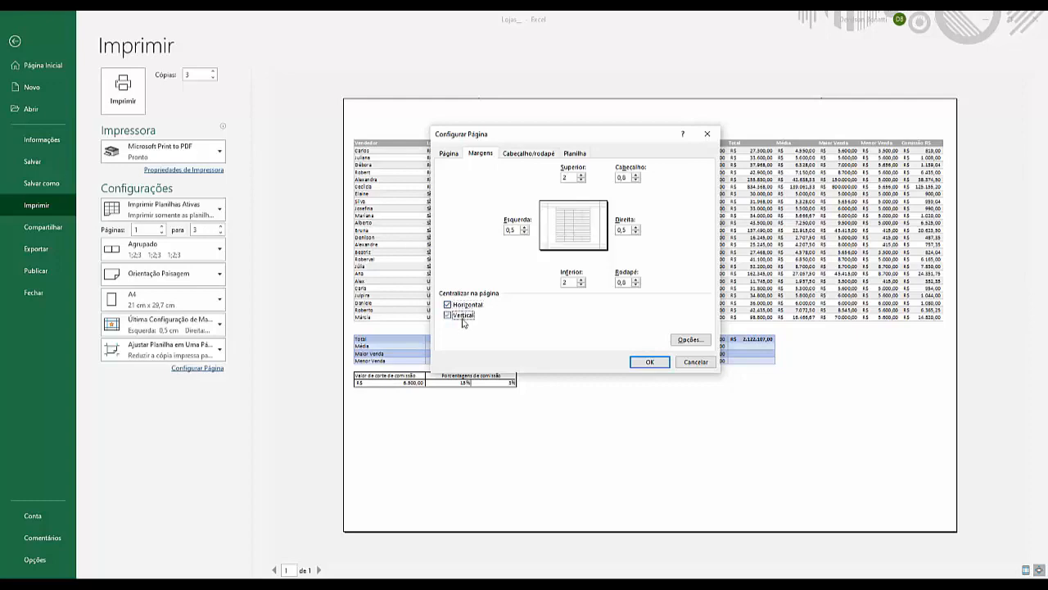
left_click(650, 362)
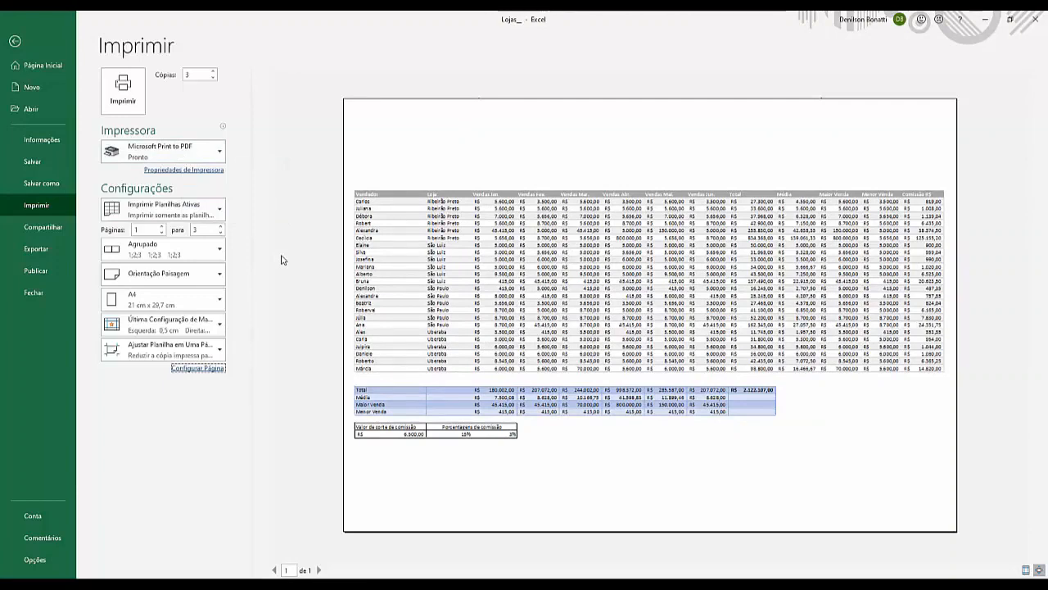
Step: Print the sheet with Microsoft Print to PDF, saving the output as Impressão in the Área de Trabalho folder
left_click(125, 105)
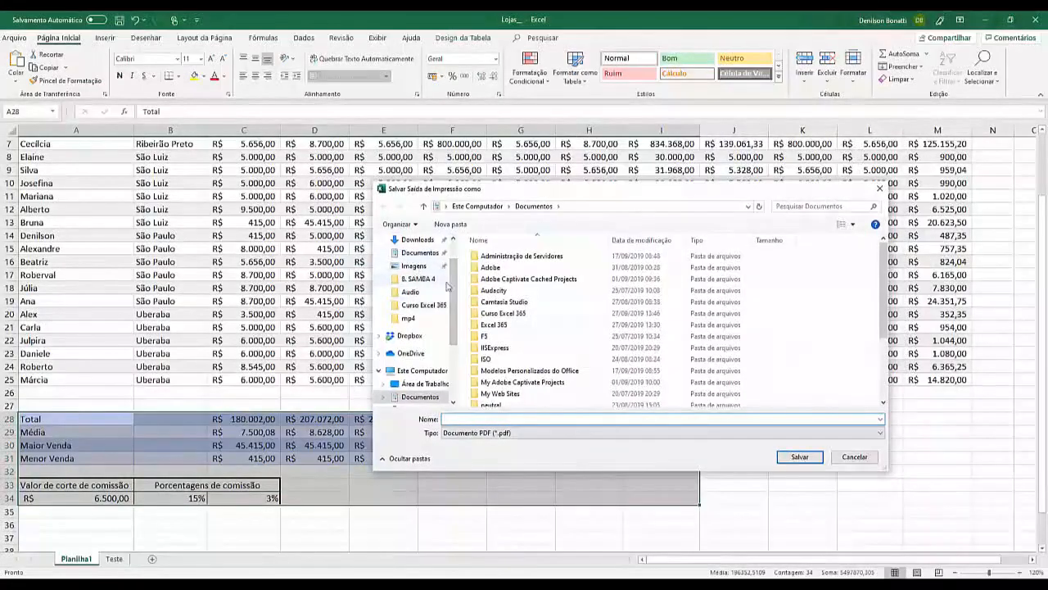
scroll(424, 259, "up", 1)
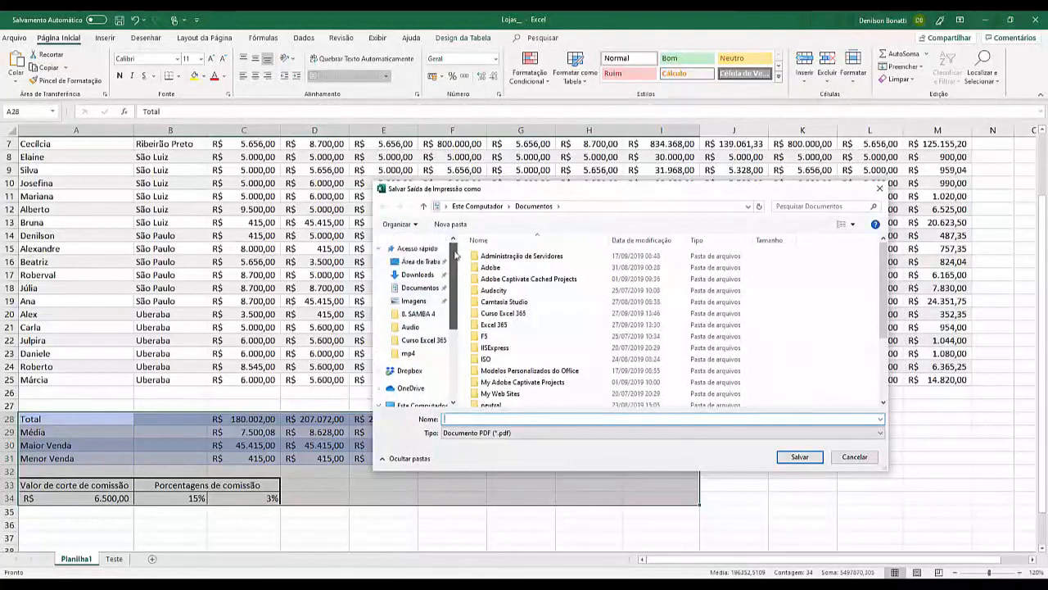
left_click(426, 262)
left_click(478, 418)
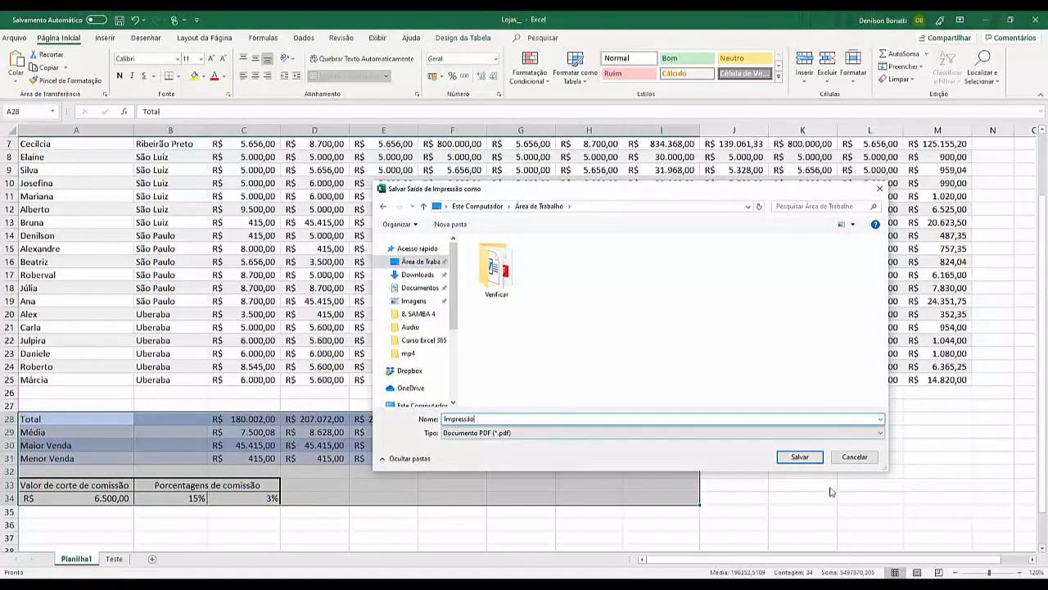
left_click(813, 460)
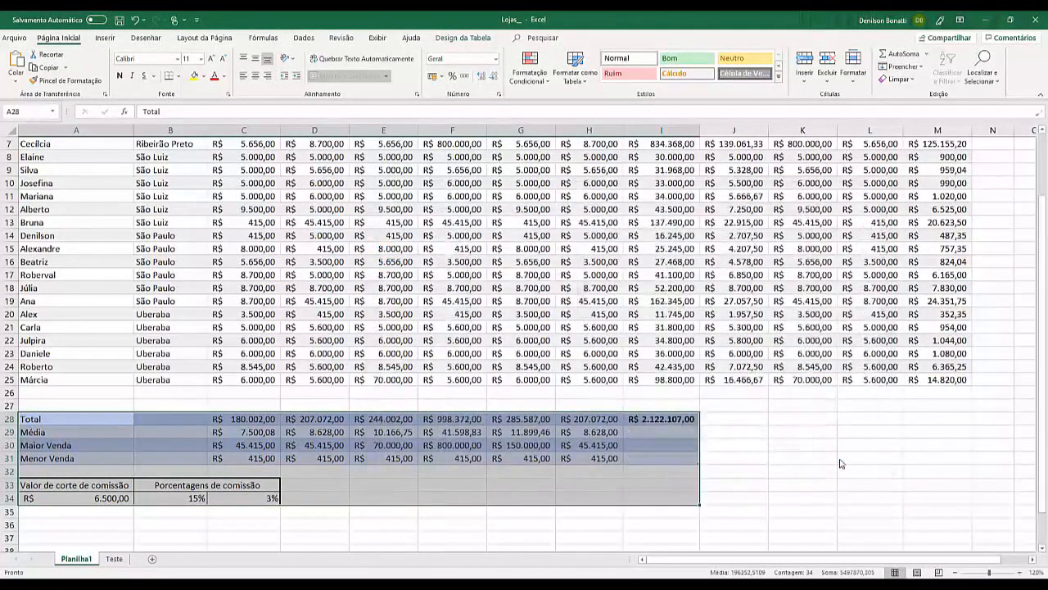
Step: Switch to the desktop, open Impressão.pdf in the browser and examine the printed sales table up close
left_click(989, 23)
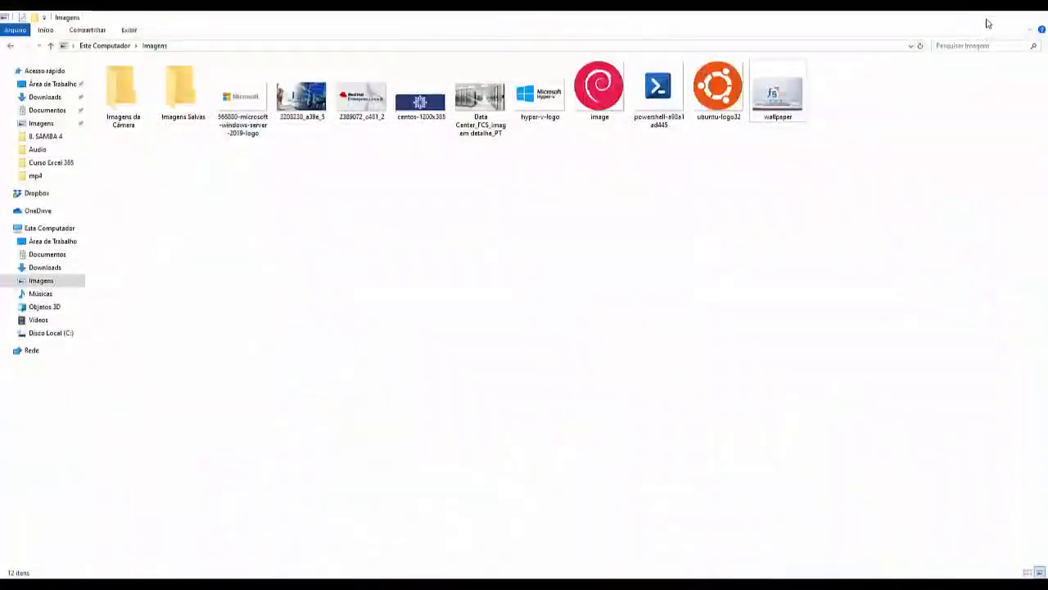
left_click(985, 19)
double_click(18, 204)
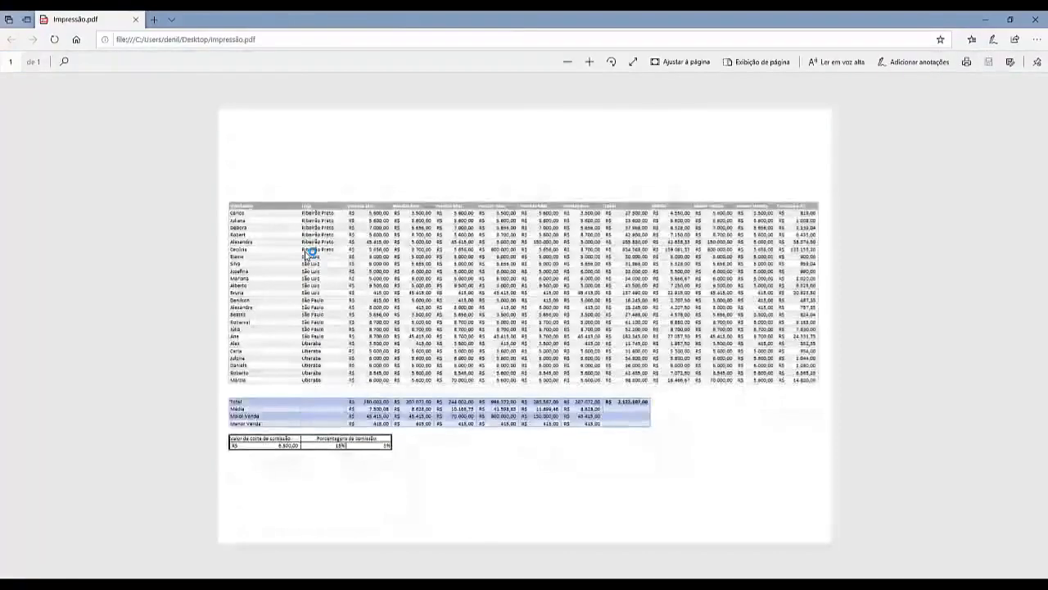
scroll(454, 351, "up", 4)
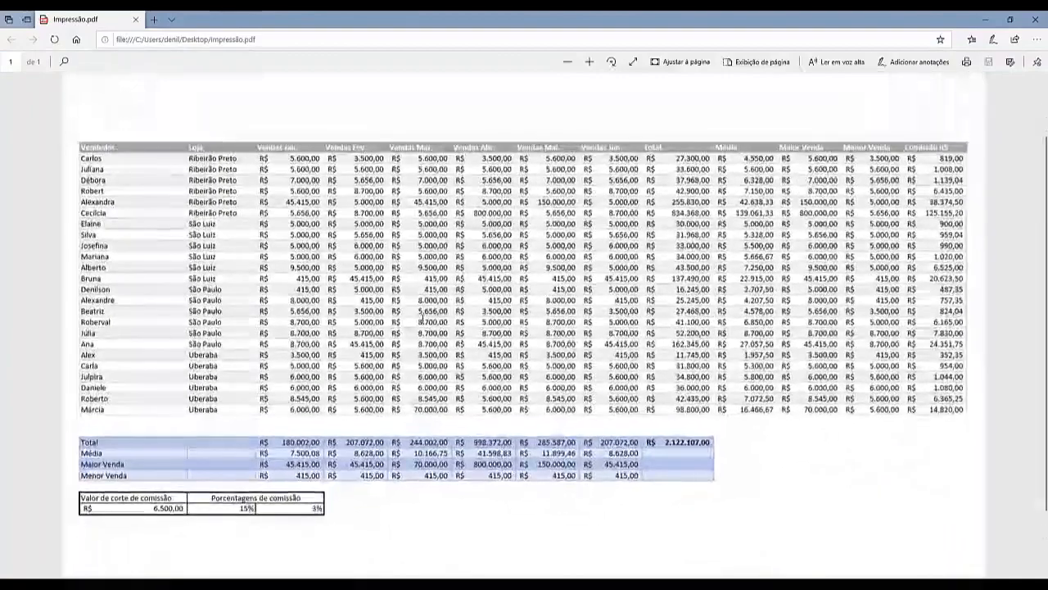
scroll(422, 318, "up", 1)
scroll(422, 319, "down", 1)
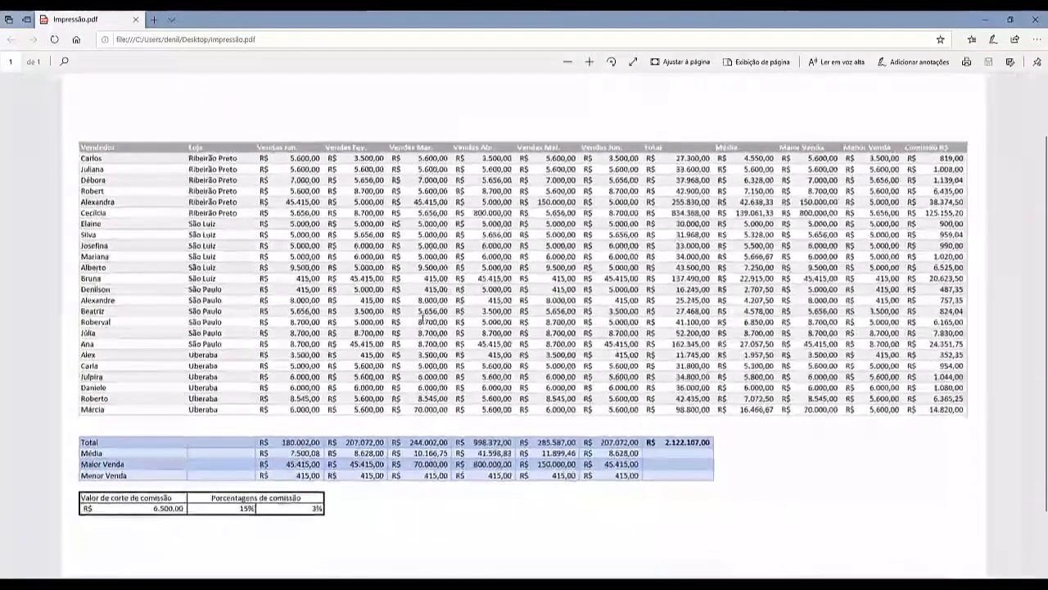